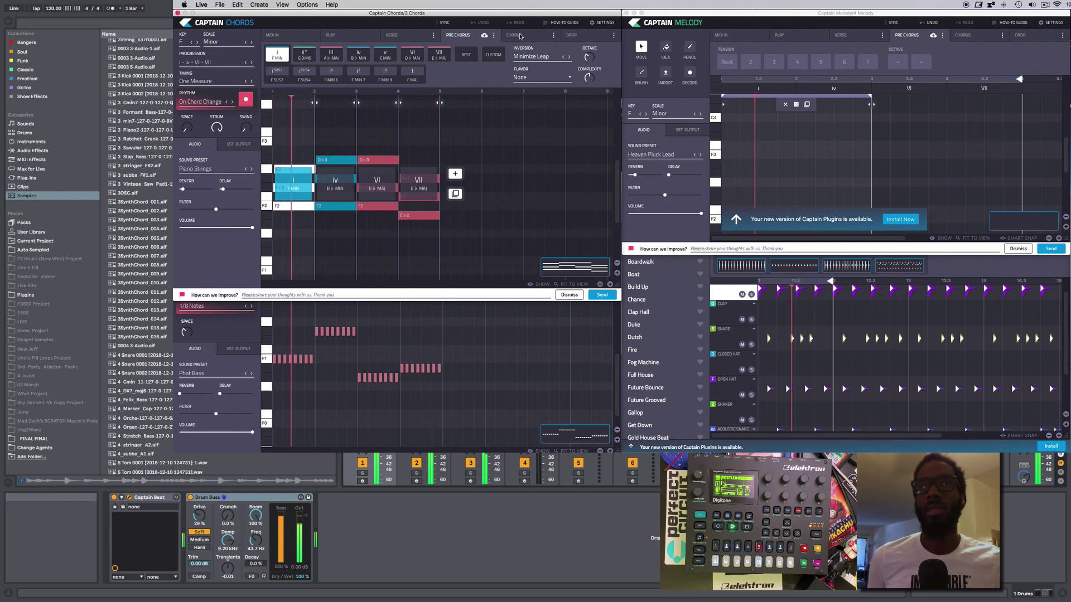
- Show the Chorus section in Captain Chords and look over its progression during playback
{"action": "left_click", "coordinate": [515, 35]}
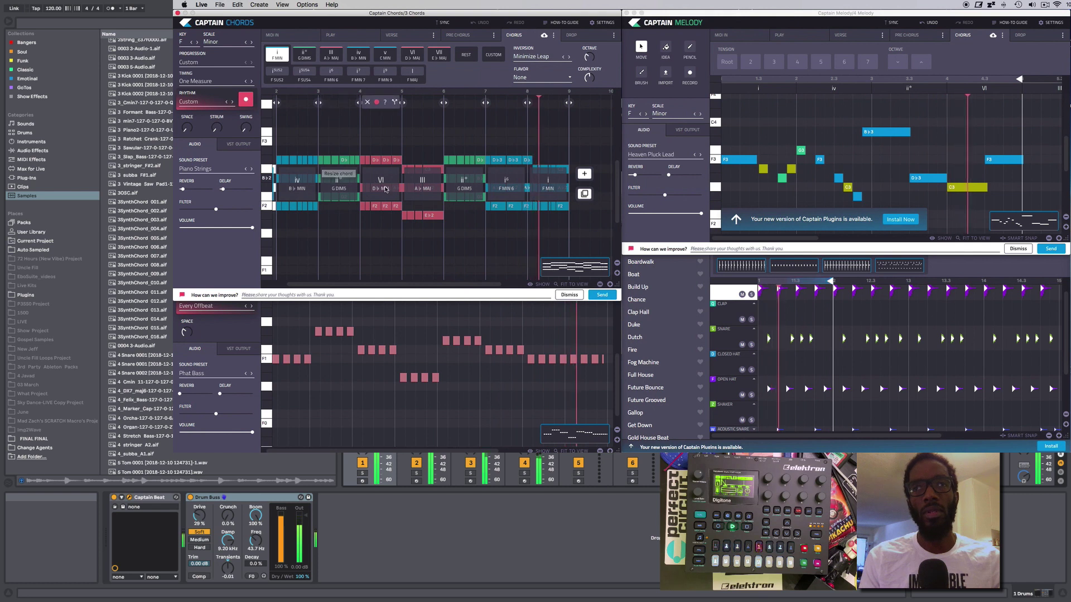
{"action": "scroll", "coordinate": [297, 159], "scroll_direction": "left", "scroll_amount": 2}
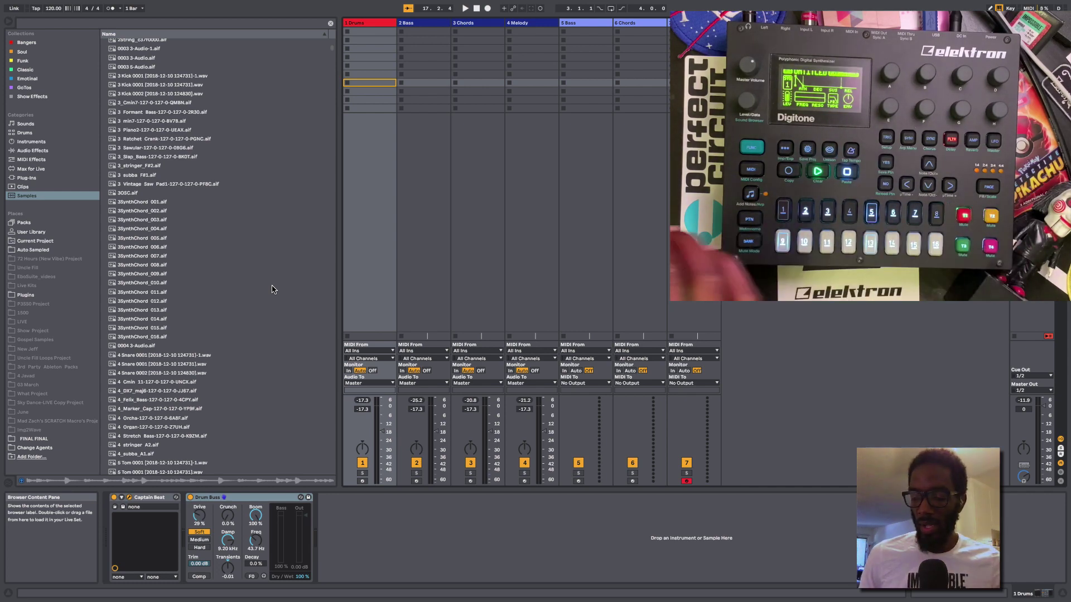
- Check the Digitone's ports in the Link/MIDI preferences and play the set to test its remote control of Drum Buss
{"action": "key", "text": "super+comma"}
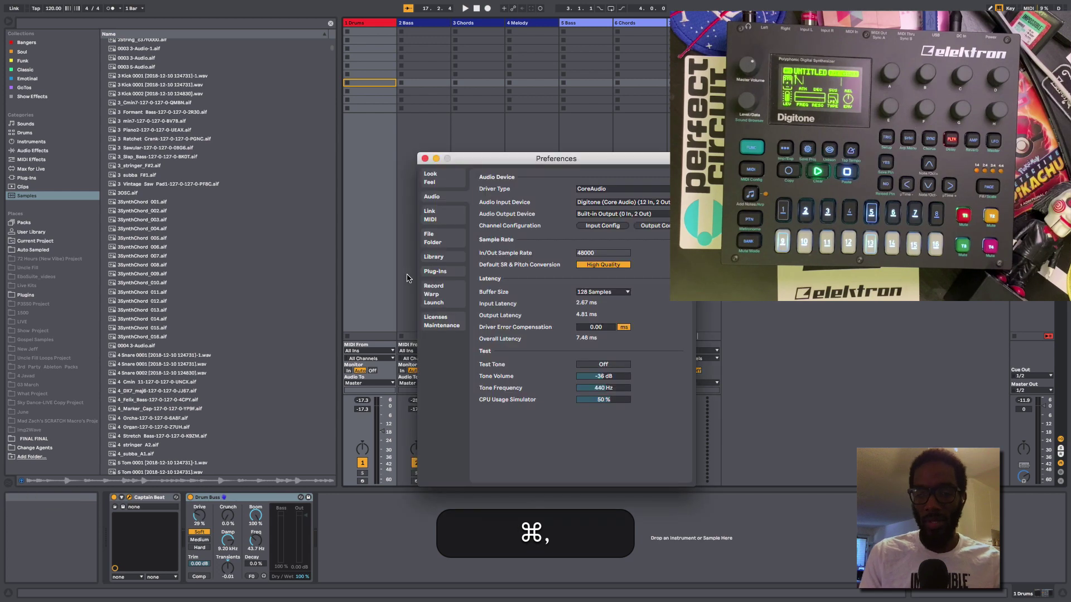
{"action": "left_click", "coordinate": [441, 219]}
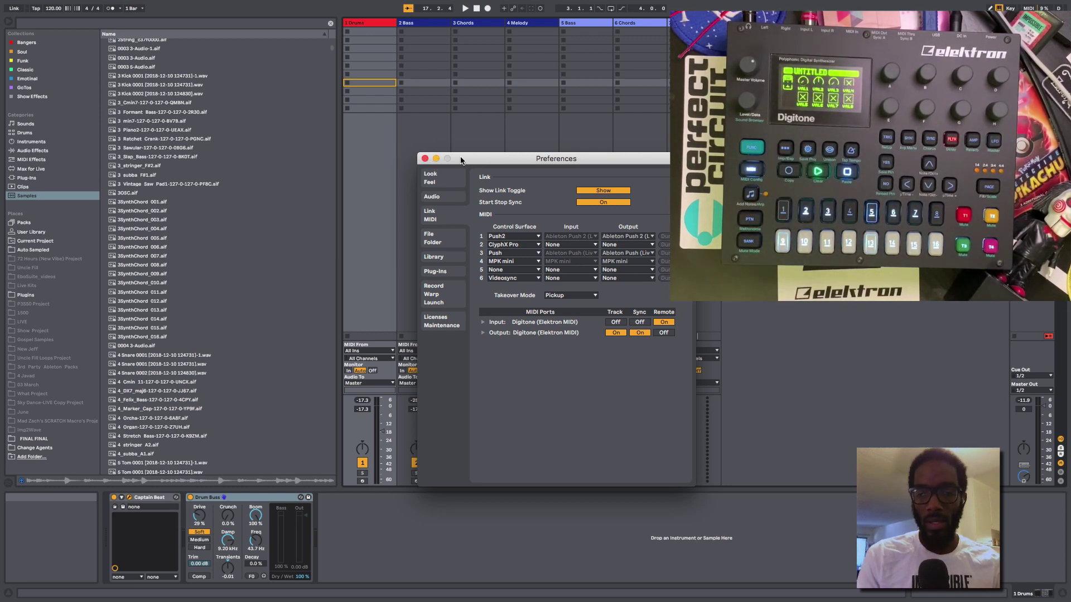
{"action": "left_click", "coordinate": [438, 106]}
{"action": "key", "text": "space"}
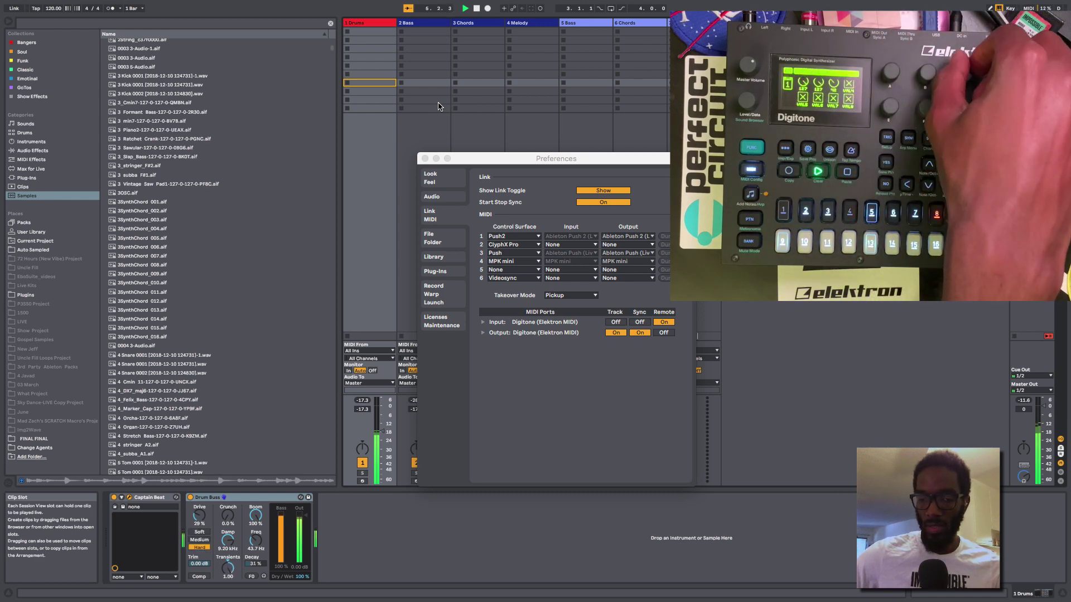
{"action": "left_click", "coordinate": [443, 204]}
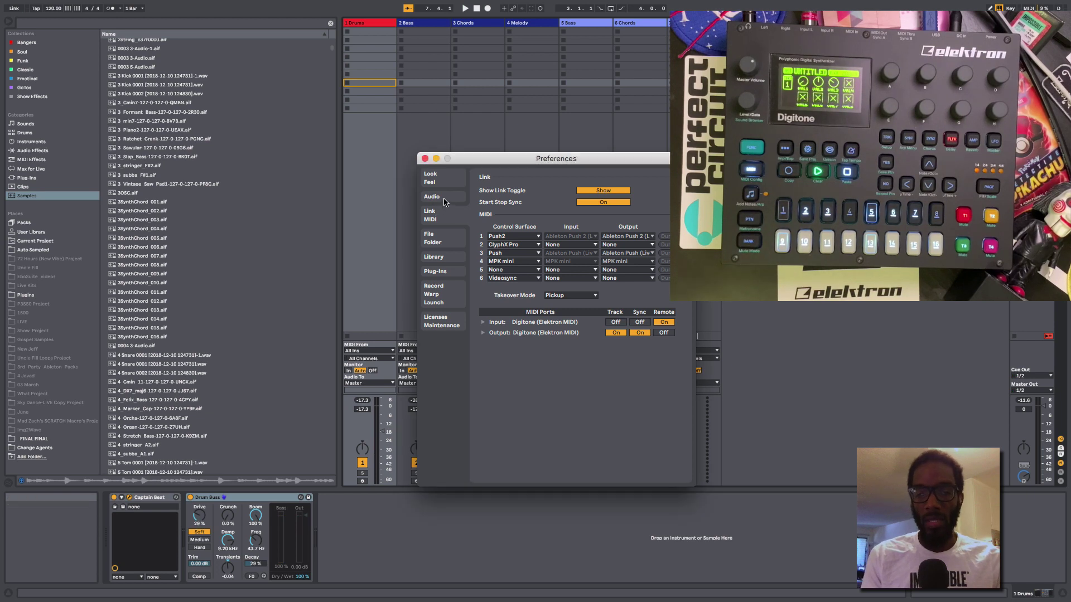
- Review the audio device preferences and the hardware input configuration, leaving the configuration without changes
{"action": "left_click", "coordinate": [444, 202]}
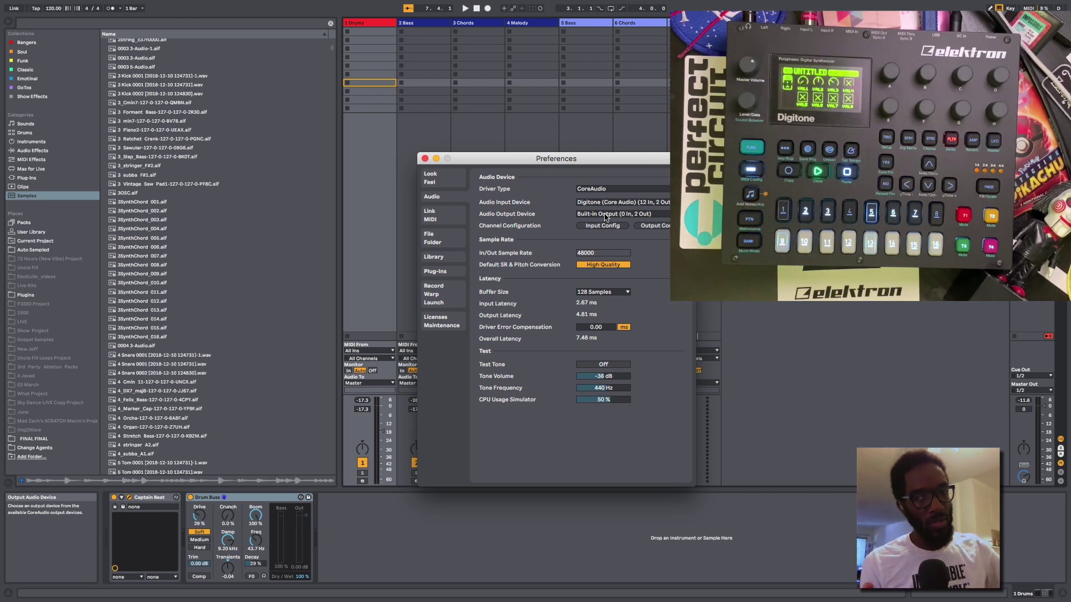
{"action": "left_click", "coordinate": [607, 225]}
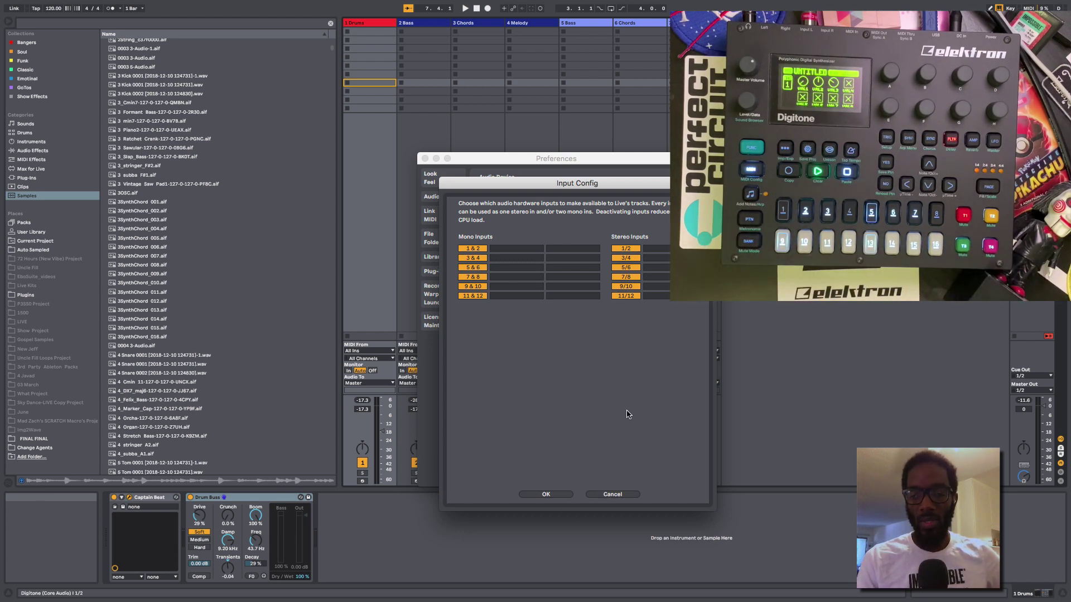
{"action": "left_click", "coordinate": [612, 493]}
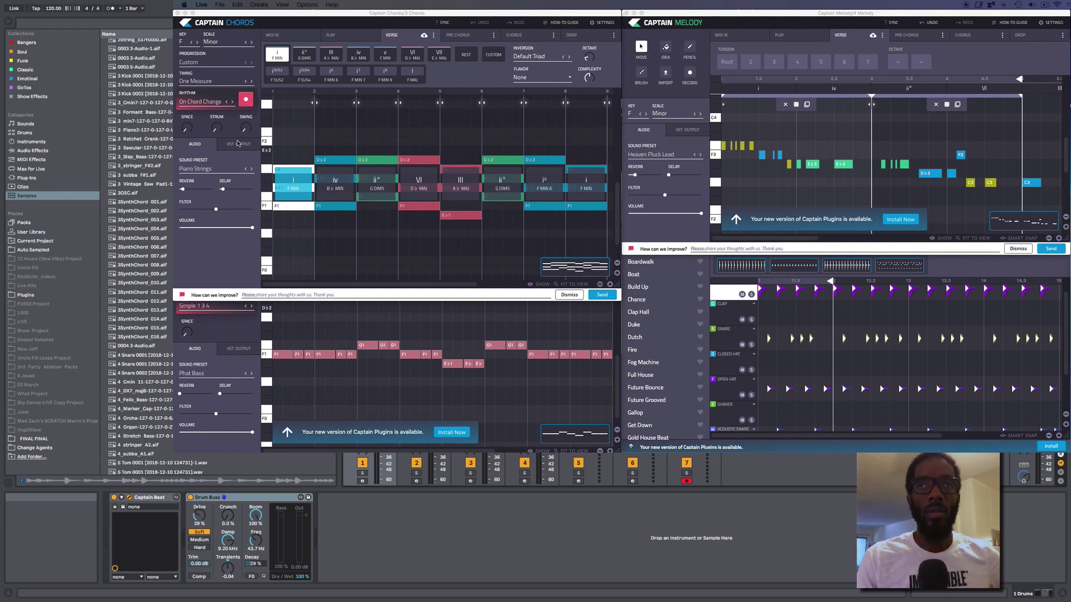
- Switch Captain Chords, Captain Deep and Captain Melody from audio to VST output
{"action": "left_click", "coordinate": [238, 144]}
{"action": "left_click", "coordinate": [237, 349]}
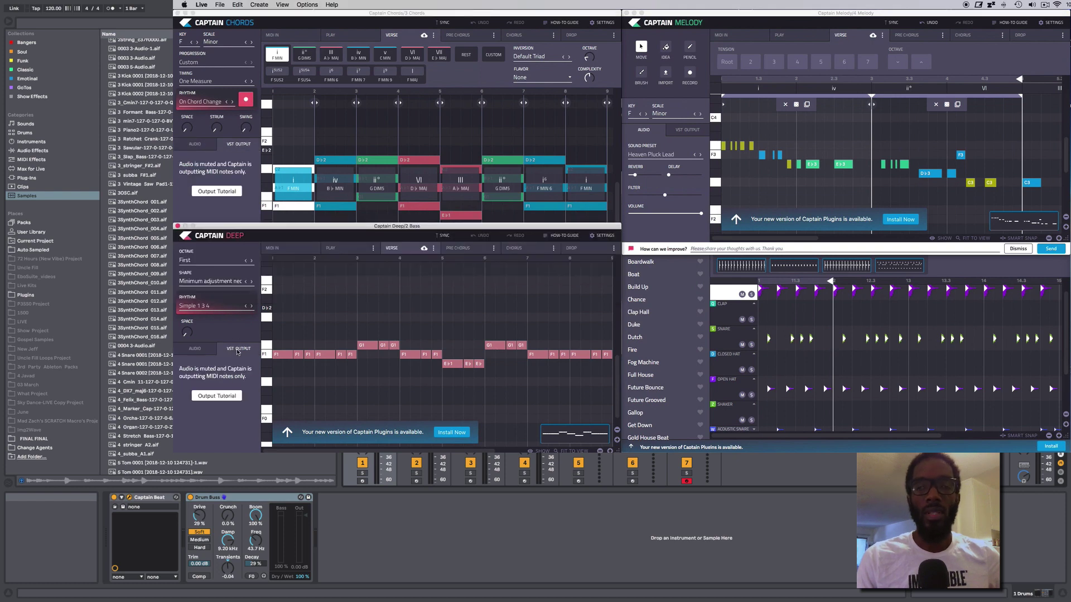
{"action": "left_click", "coordinate": [689, 130]}
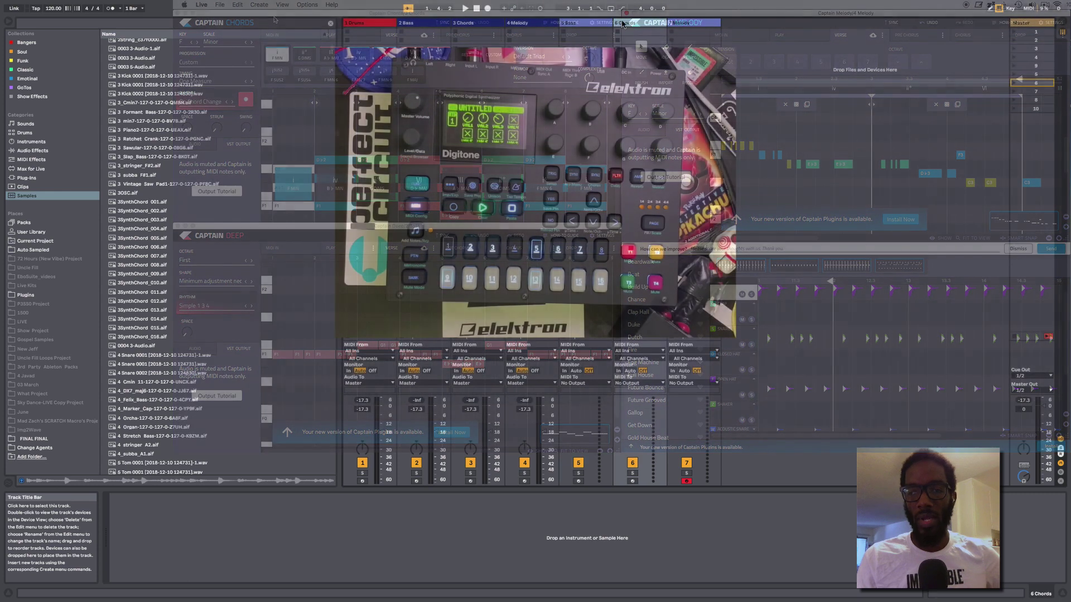
- Set the MIDI source of track 5 Bass to 2 Bass, 6 Chords to 3 Chords, and 7 Melody to 4 Melody
{"action": "left_click", "coordinate": [582, 25]}
{"action": "left_click", "coordinate": [627, 24]}
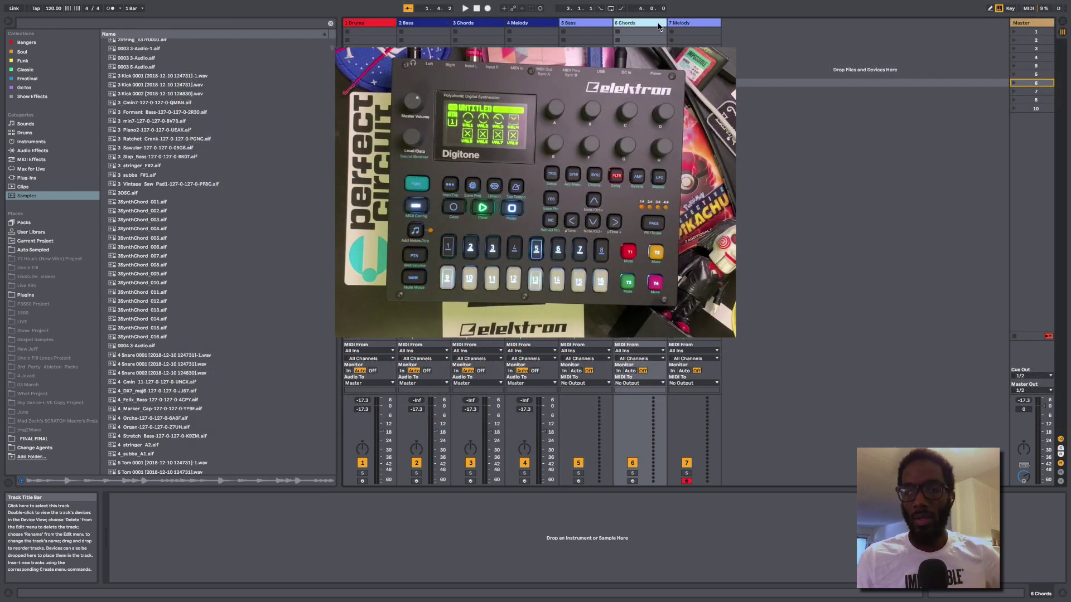
{"action": "left_click", "coordinate": [691, 24]}
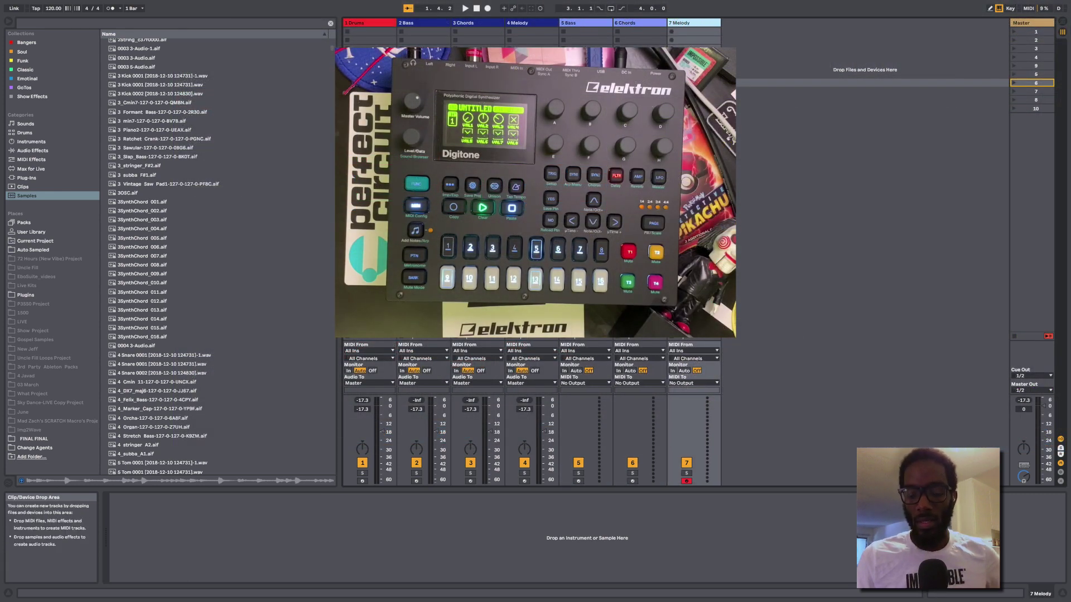
{"action": "left_click", "coordinate": [584, 350]}
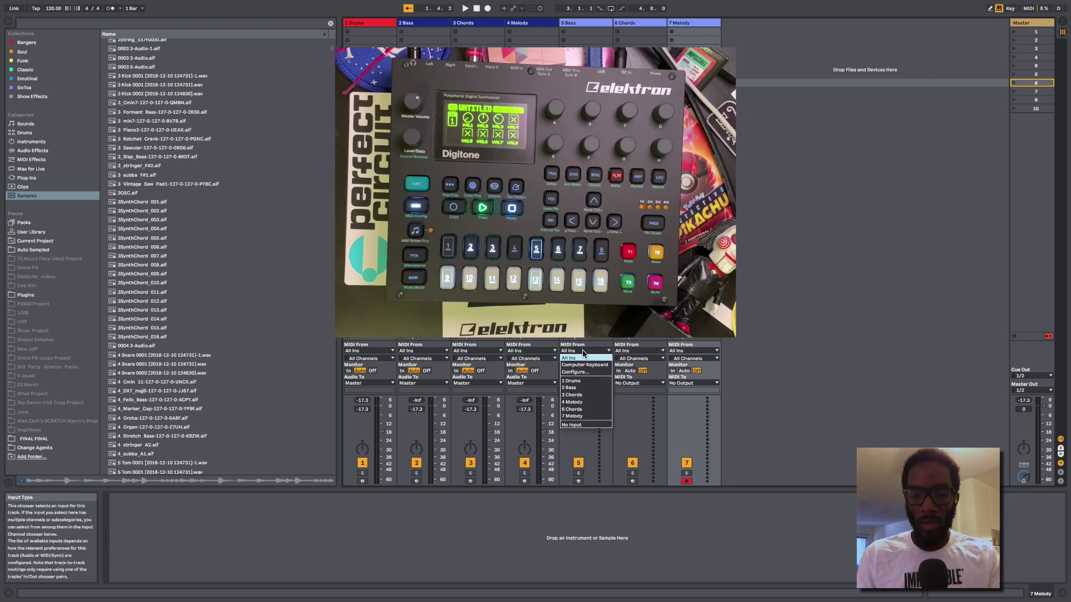
{"action": "left_click", "coordinate": [586, 389]}
{"action": "left_click", "coordinate": [632, 359]}
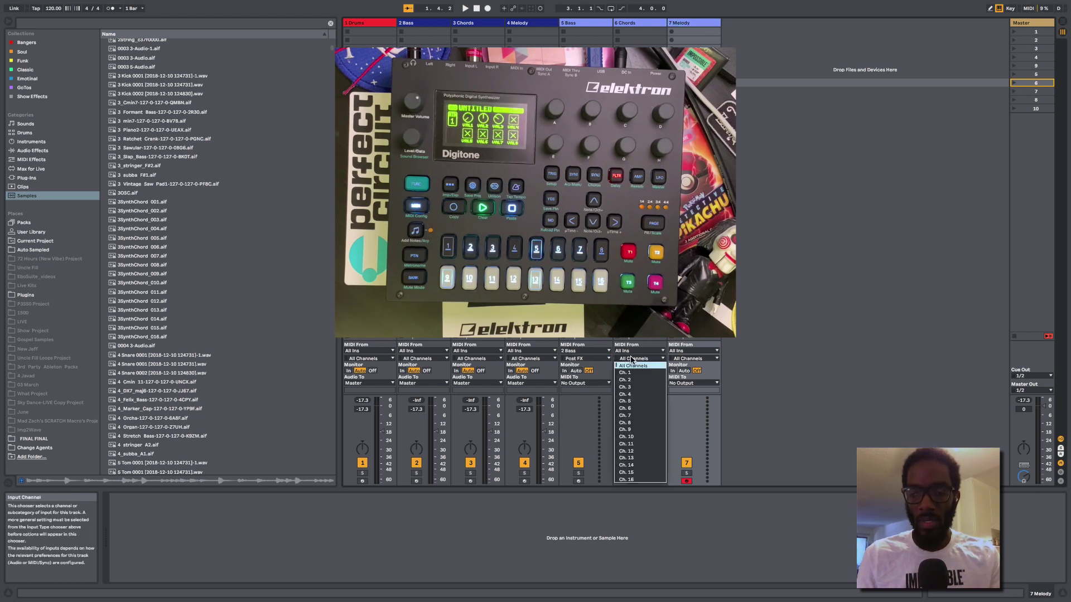
{"action": "left_click", "coordinate": [635, 352]}
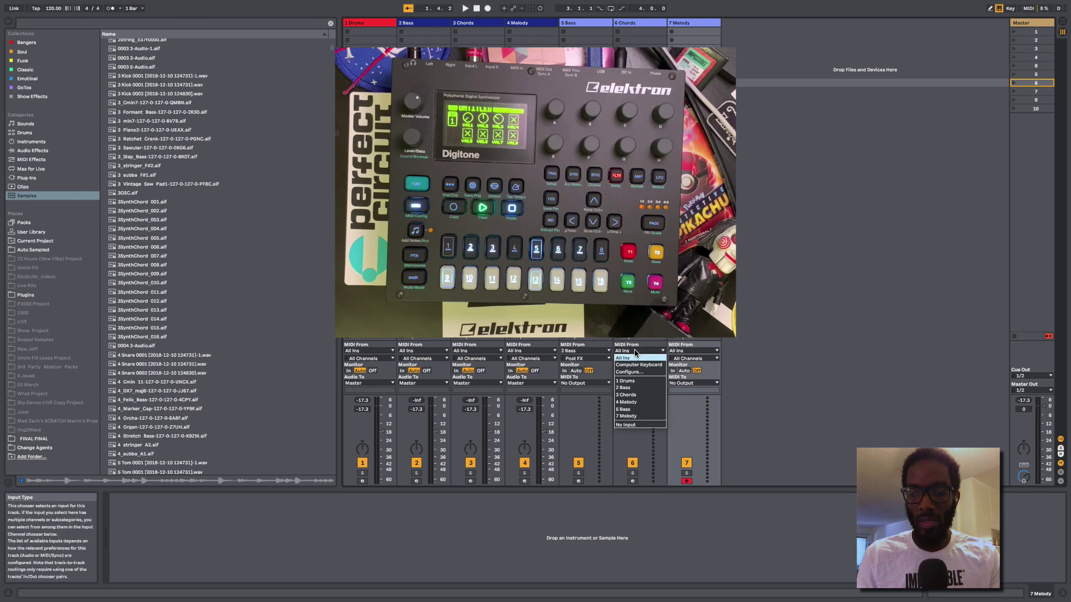
{"action": "left_click", "coordinate": [635, 394]}
{"action": "left_click", "coordinate": [692, 351]}
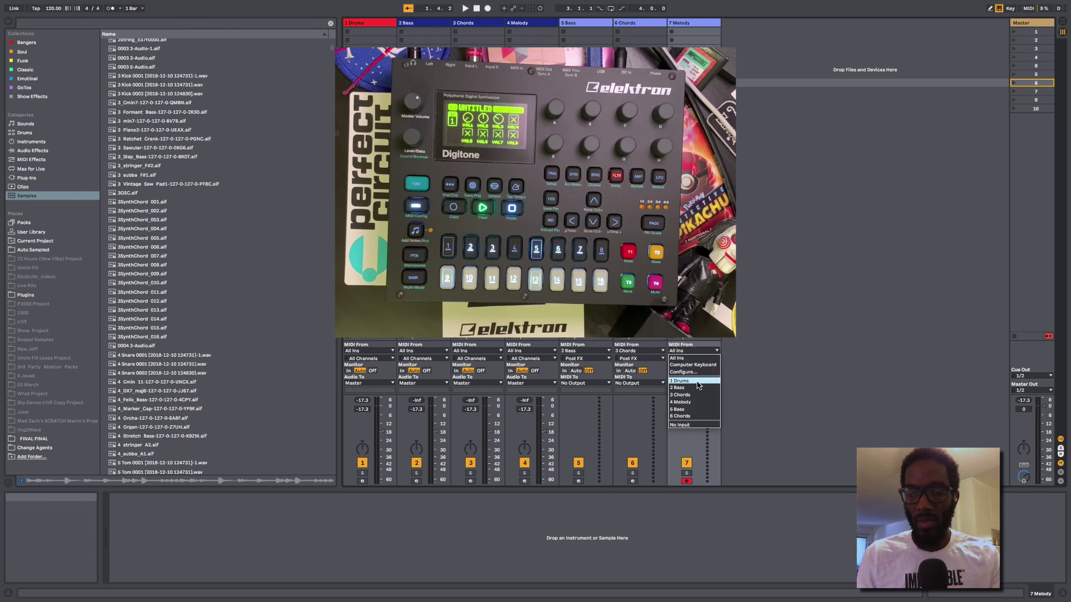
{"action": "left_click", "coordinate": [696, 401]}
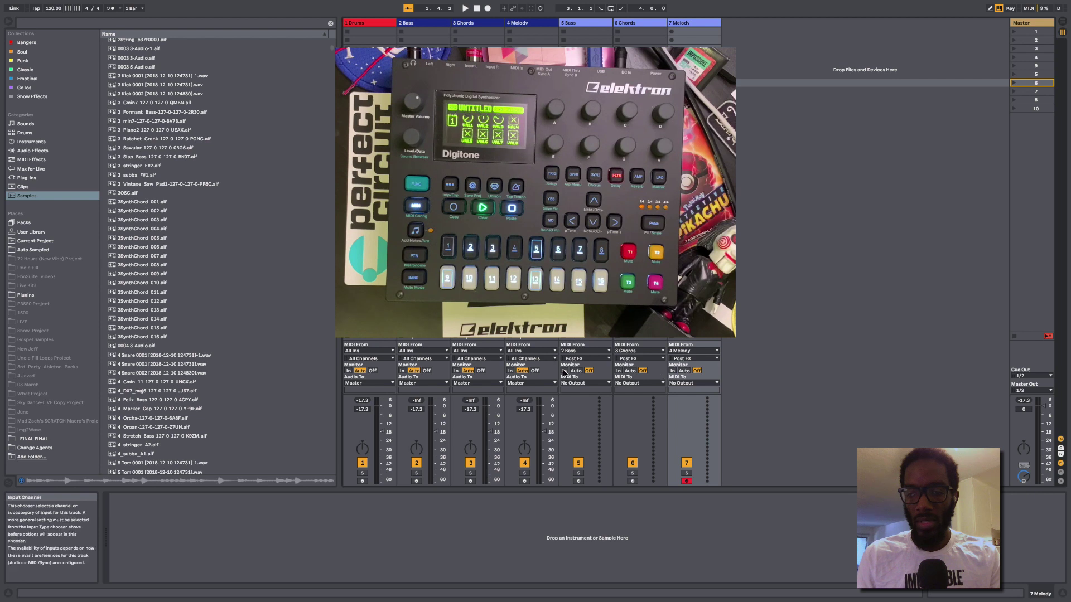
- Set monitoring to In for tracks 5 Bass, 6 Chords and 7 Melody together
{"action": "left_click", "coordinate": [592, 23]}
{"action": "left_click", "coordinate": [694, 23], "text": "shift"}
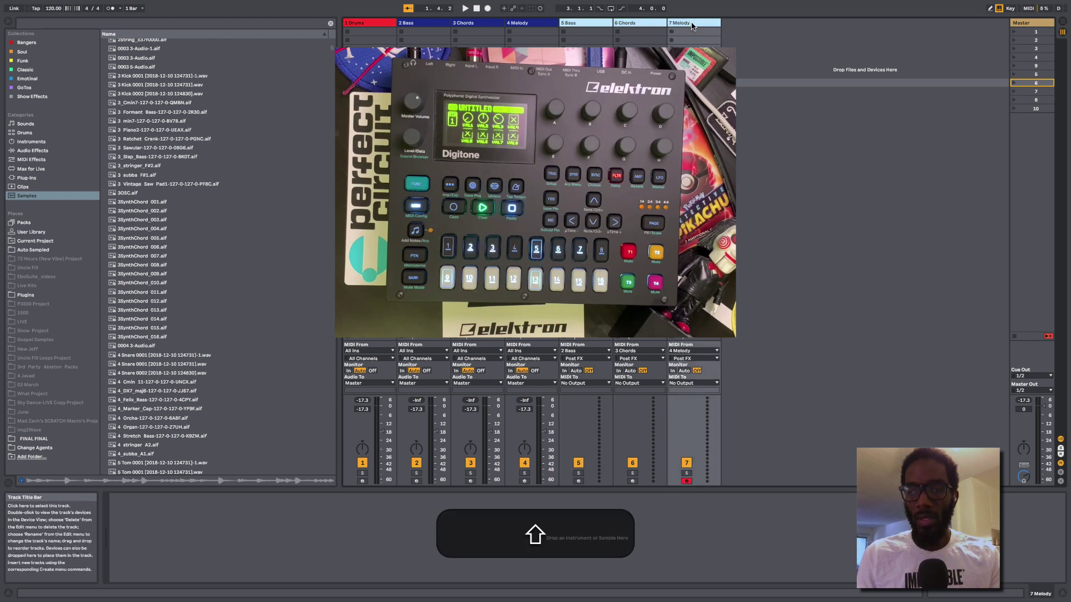
{"action": "left_click", "coordinate": [565, 371]}
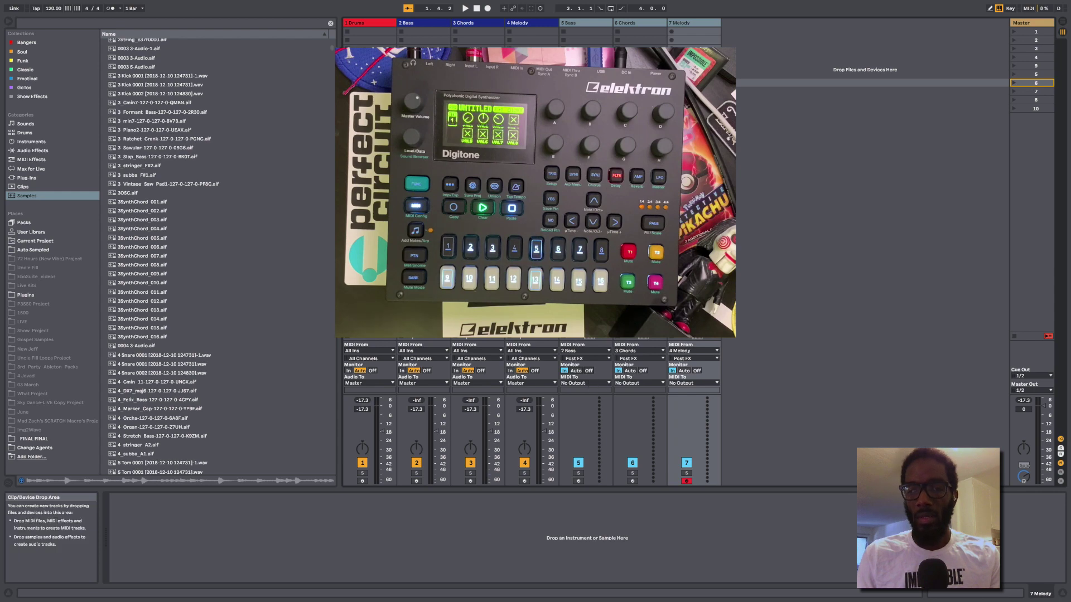
- Load an External Instrument onto each of the tracks 5 Bass, 6 Chords and 7 Melody
{"action": "left_click", "coordinate": [582, 390]}
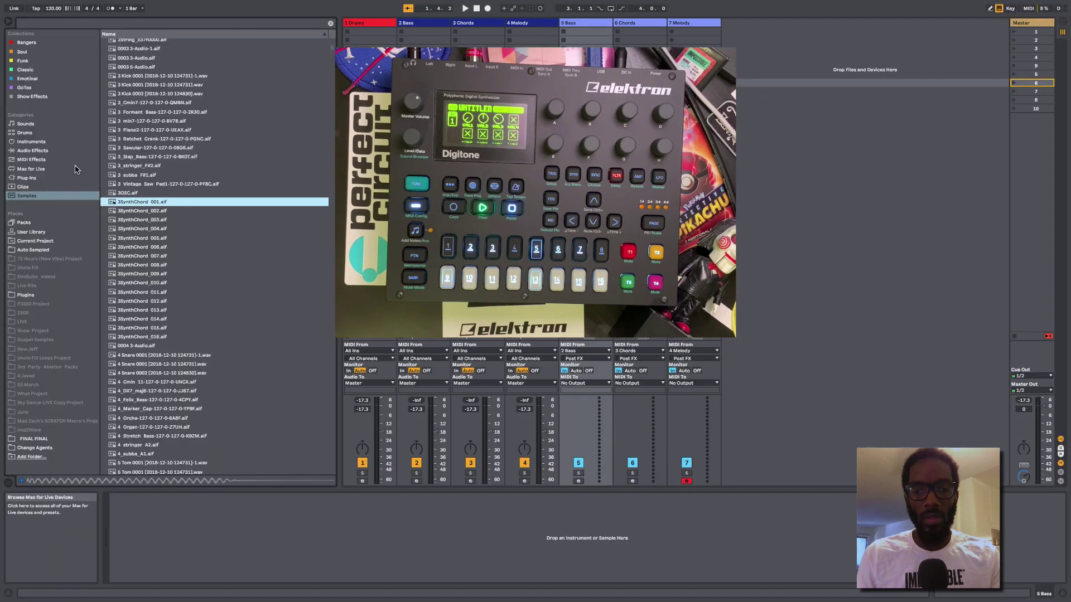
{"action": "left_click", "coordinate": [39, 142]}
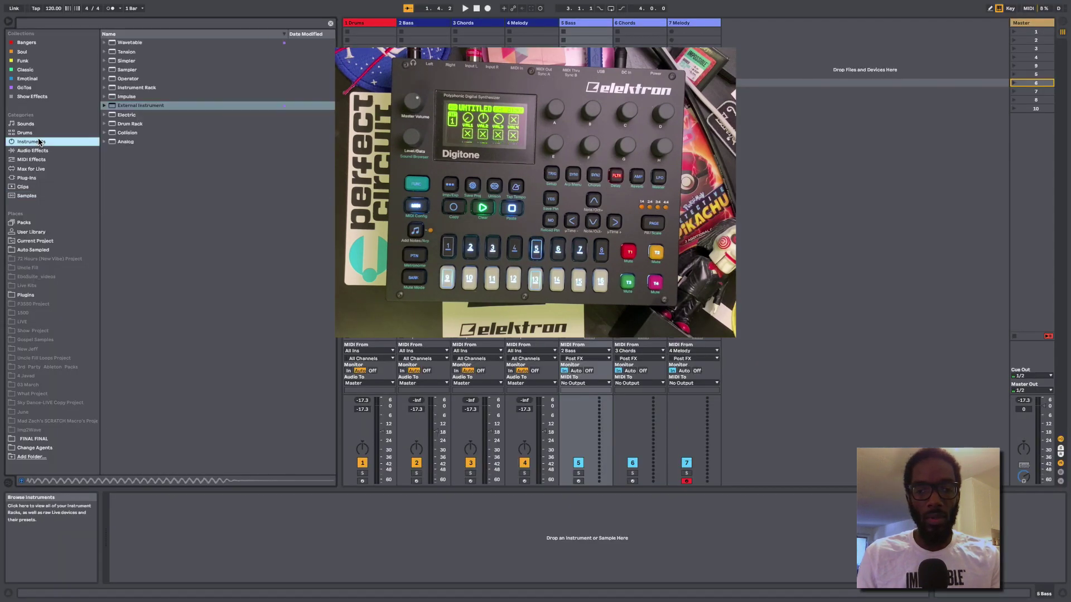
{"action": "left_click", "coordinate": [132, 108]}
{"action": "key", "text": "Return"}
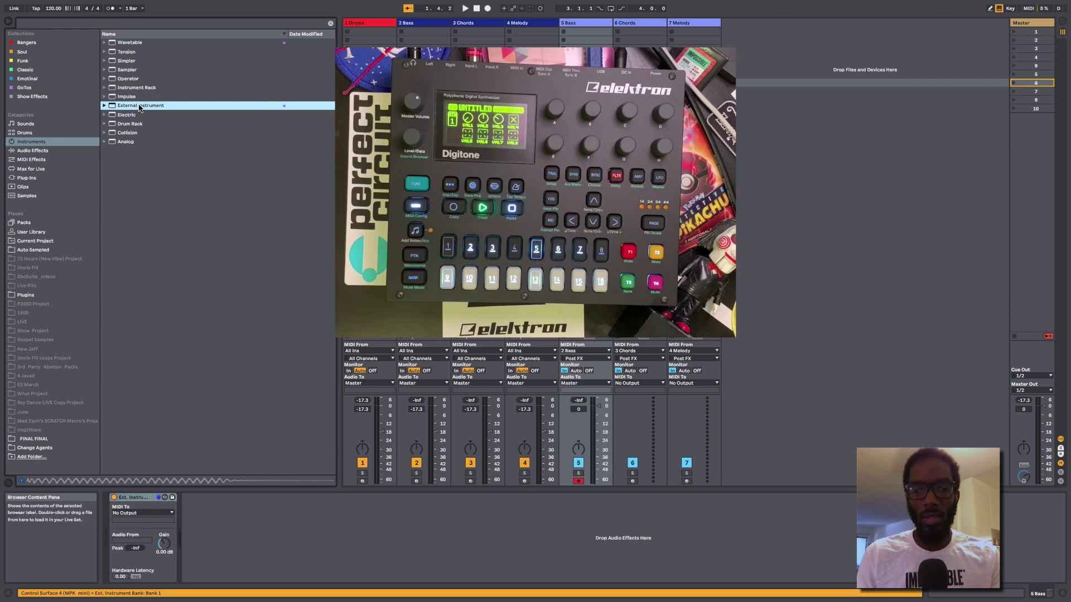
{"action": "key", "text": "Right"}
{"action": "key", "text": "Return"}
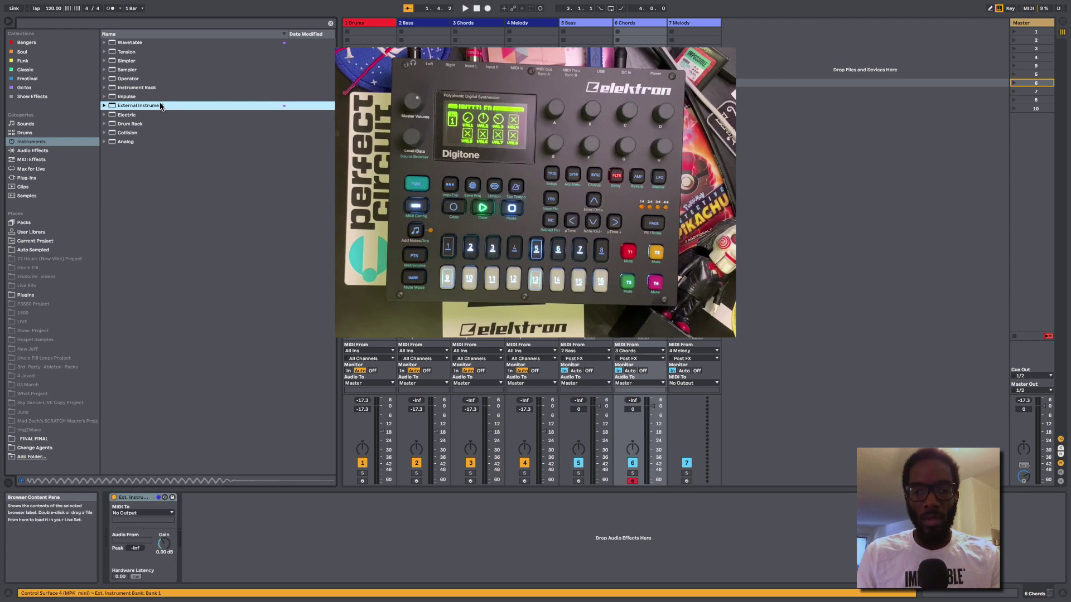
{"action": "key", "text": "Right"}
{"action": "key", "text": "Return"}
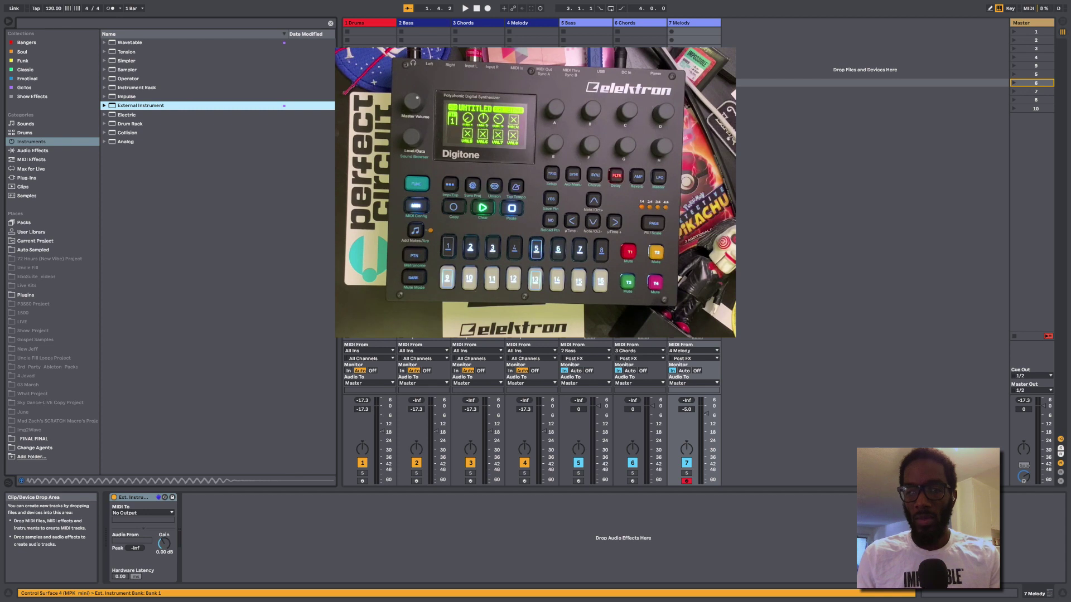
- Route the 5 Bass External Instrument to Digitone (Elektron MIDI) on Ch. 1, with audio from 3/4
{"action": "left_click", "coordinate": [593, 25]}
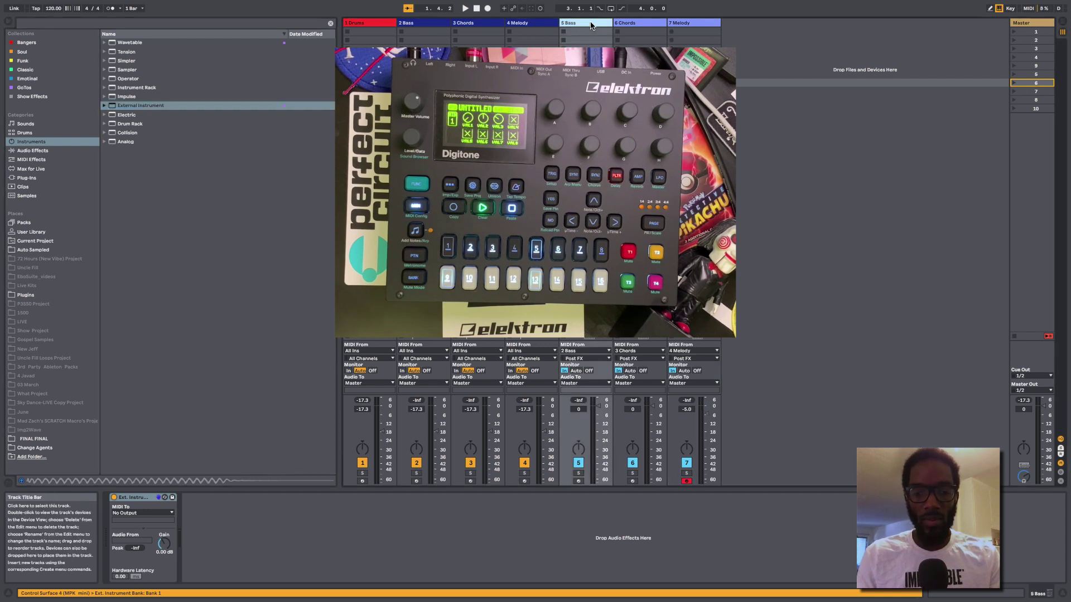
{"action": "left_click", "coordinate": [146, 513]}
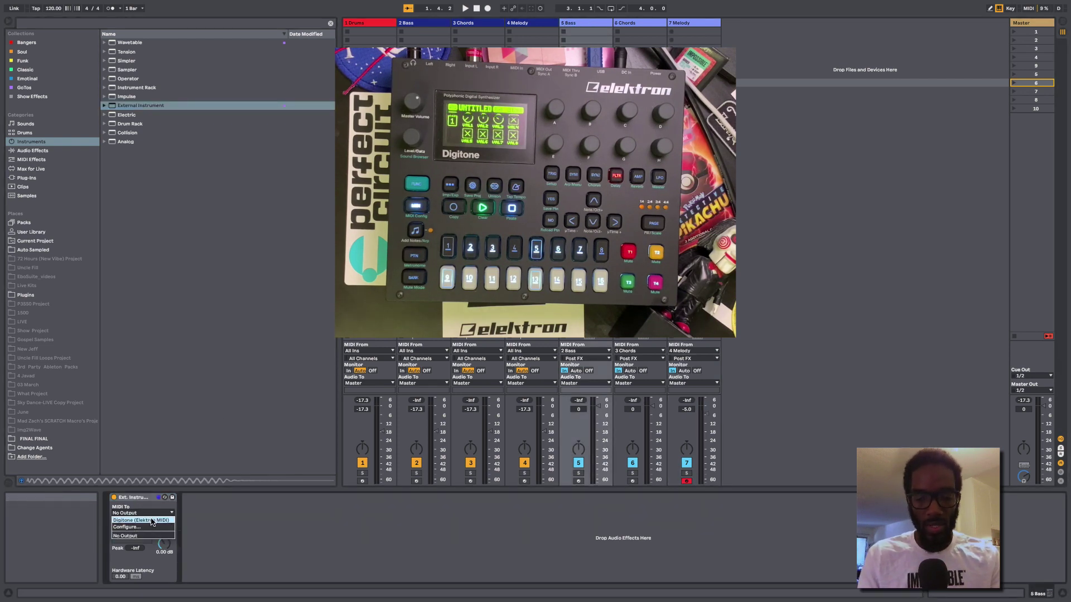
{"action": "left_click", "coordinate": [151, 520]}
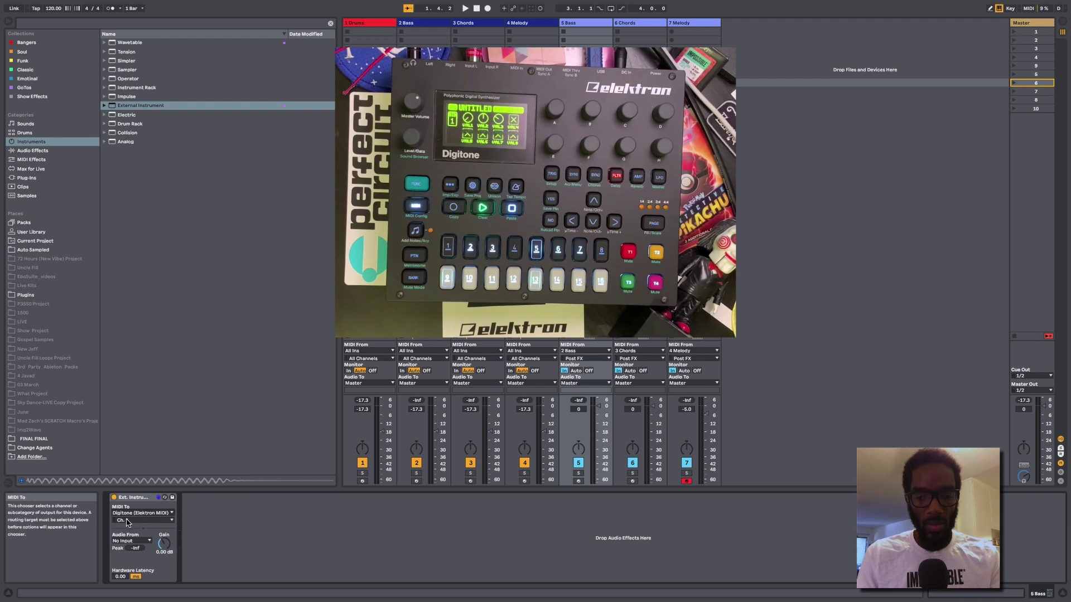
{"action": "left_click", "coordinate": [128, 521]}
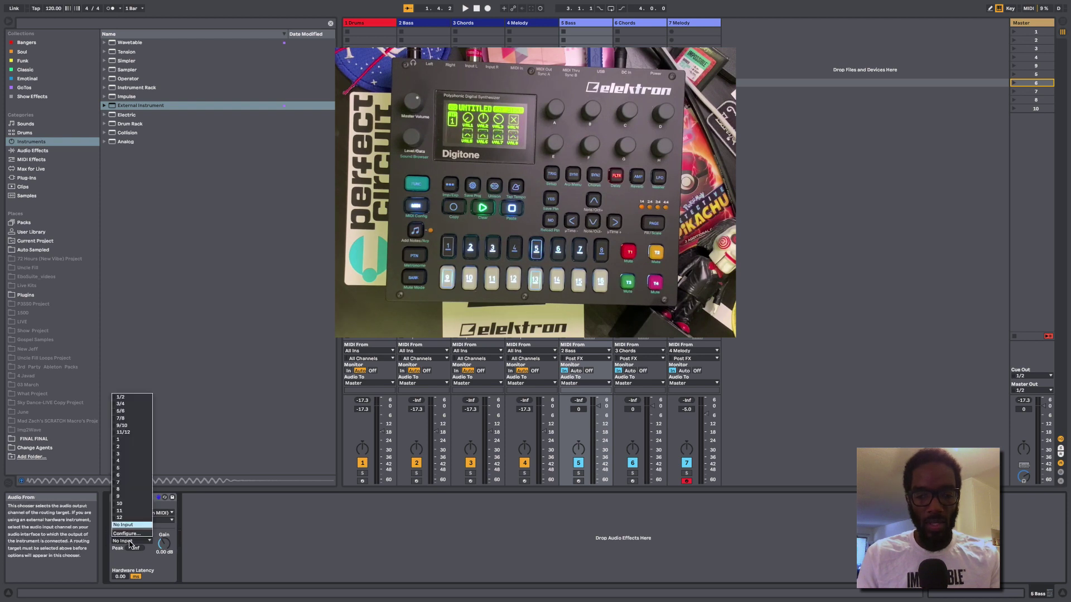
{"action": "left_click", "coordinate": [139, 403]}
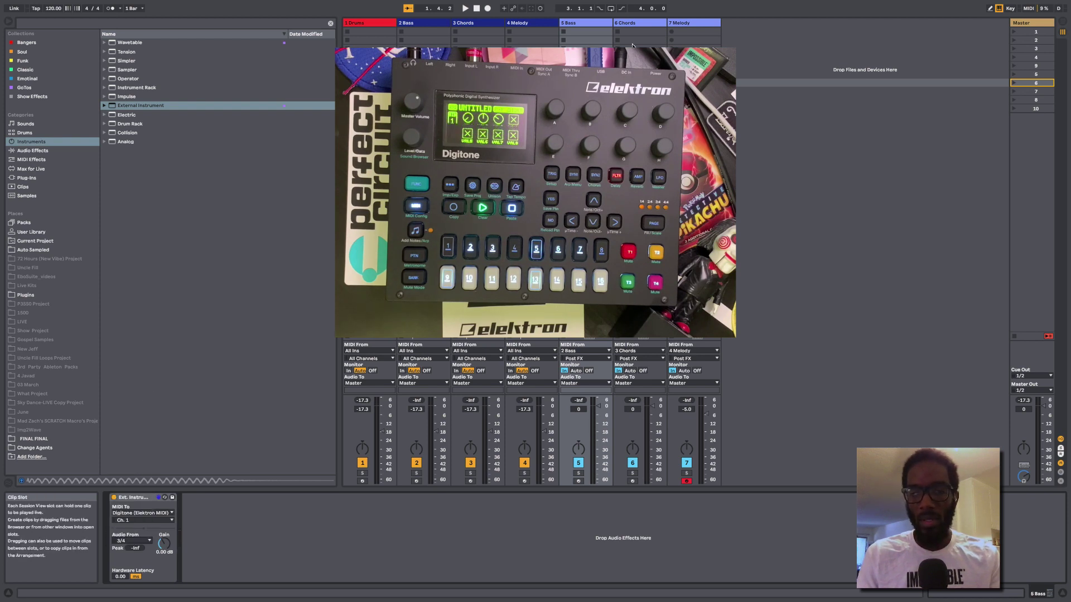
- Route the 6 Chords External Instrument to Digitone (Elektron MIDI) on Ch. 2, with audio from 5/6
{"action": "left_click", "coordinate": [640, 28]}
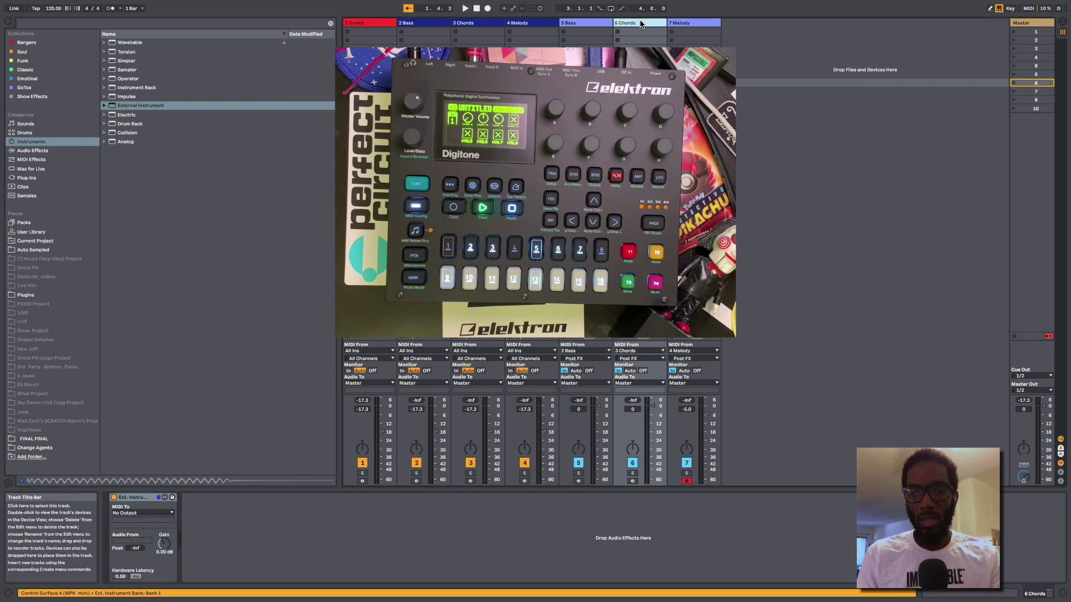
{"action": "left_click", "coordinate": [160, 512]}
{"action": "left_click", "coordinate": [141, 520]}
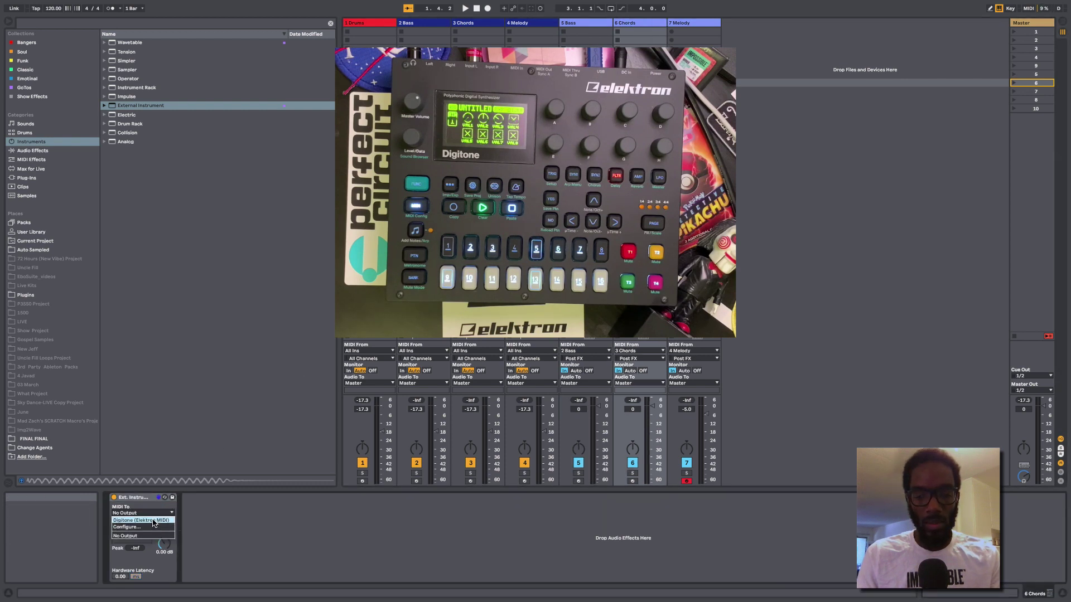
{"action": "left_click", "coordinate": [137, 520]}
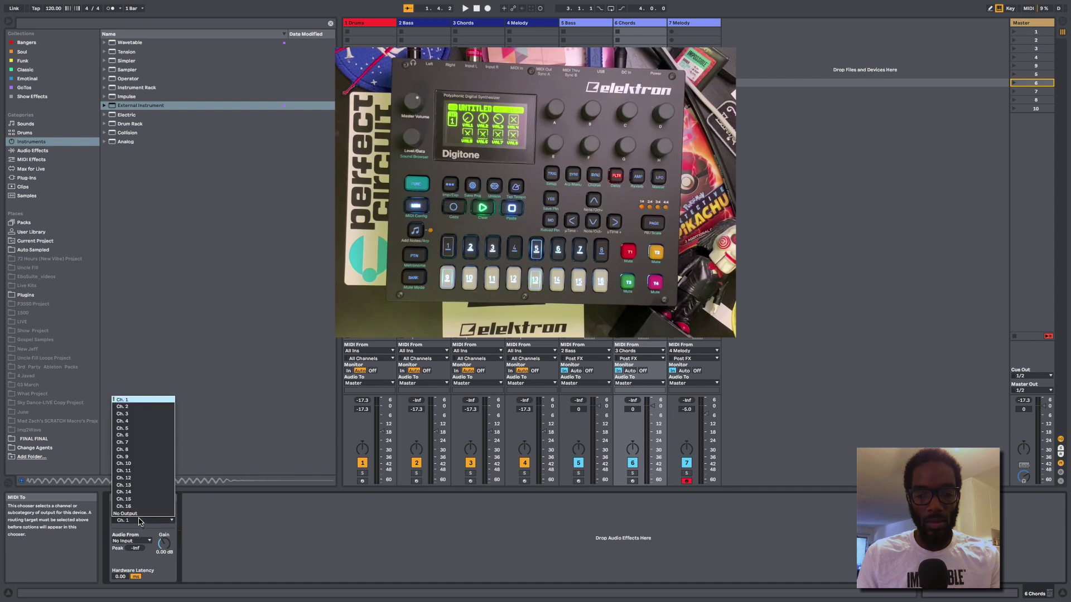
{"action": "left_click", "coordinate": [152, 407]}
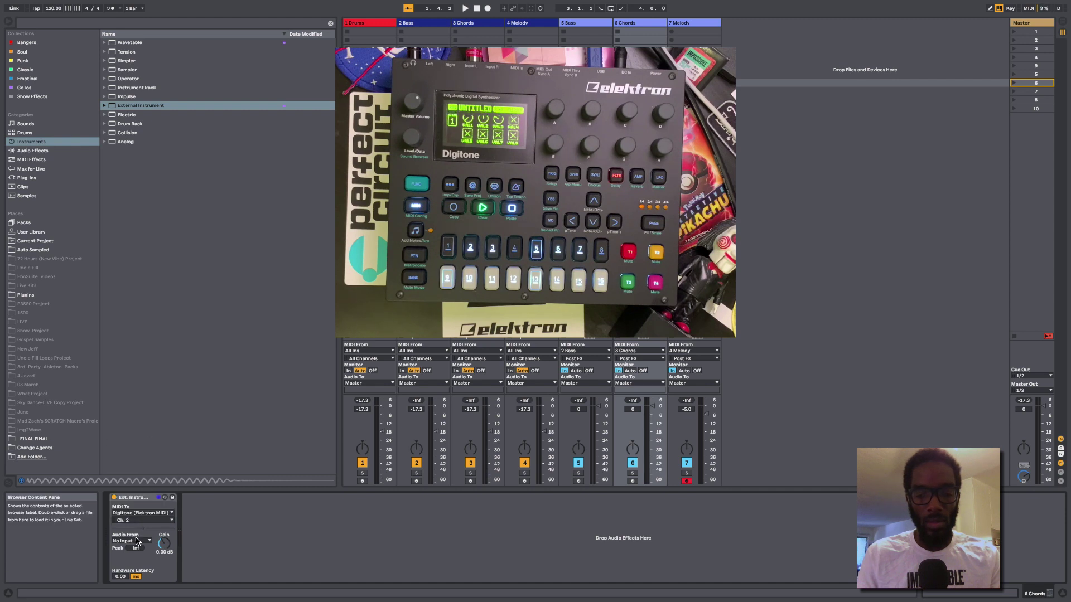
{"action": "left_click", "coordinate": [134, 541]}
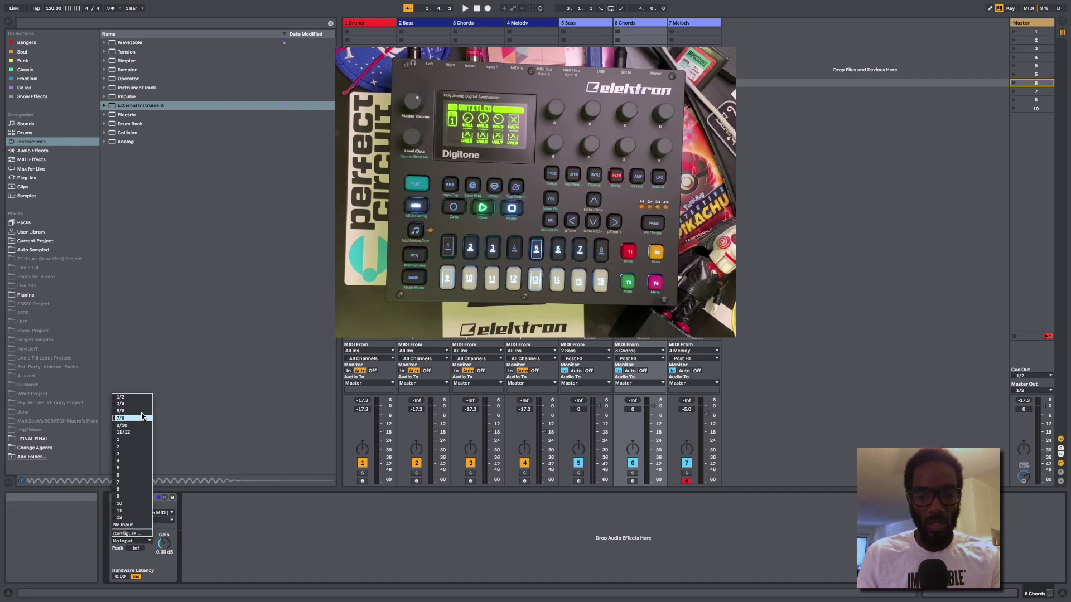
{"action": "left_click", "coordinate": [134, 410]}
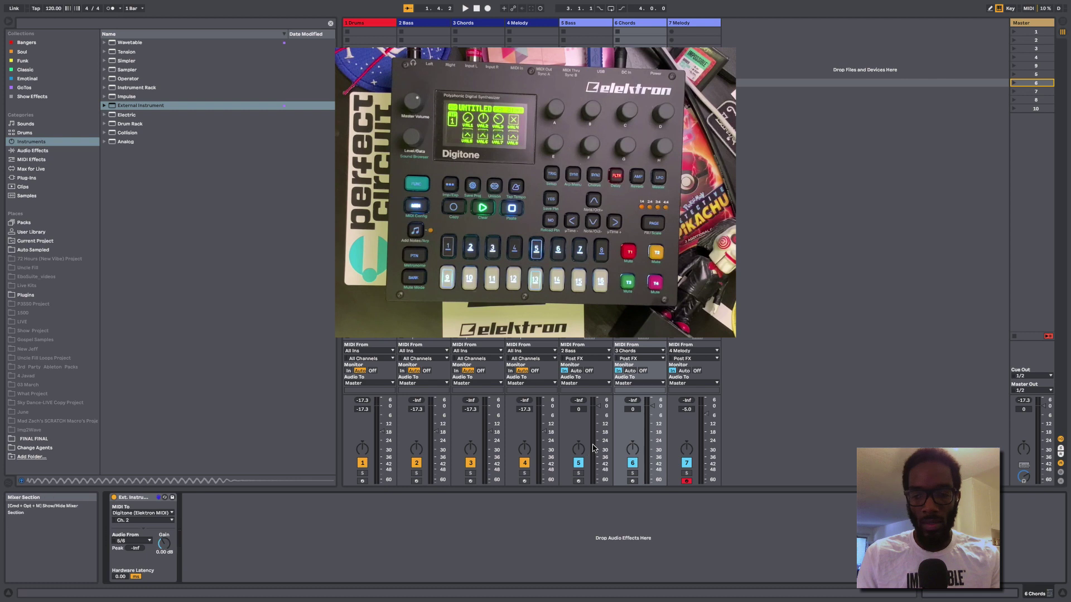
- Route the 7 Melody External Instrument to Digitone (Elektron MIDI) on Ch. 3, with audio from 7/8
{"action": "left_click", "coordinate": [694, 22]}
{"action": "left_click", "coordinate": [143, 512]}
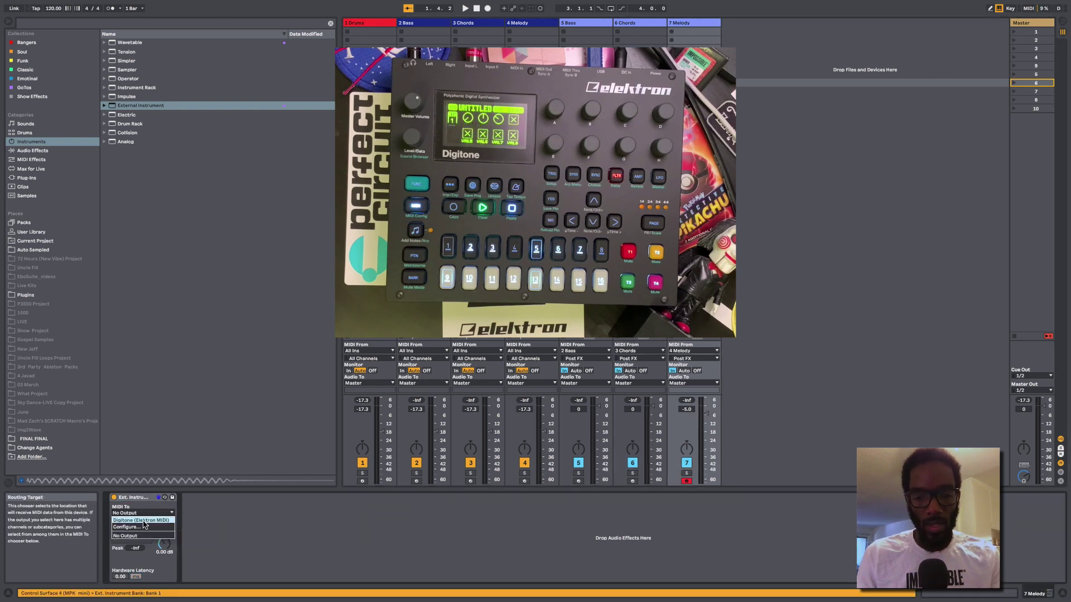
{"action": "left_click", "coordinate": [143, 520]}
{"action": "left_click", "coordinate": [139, 520]}
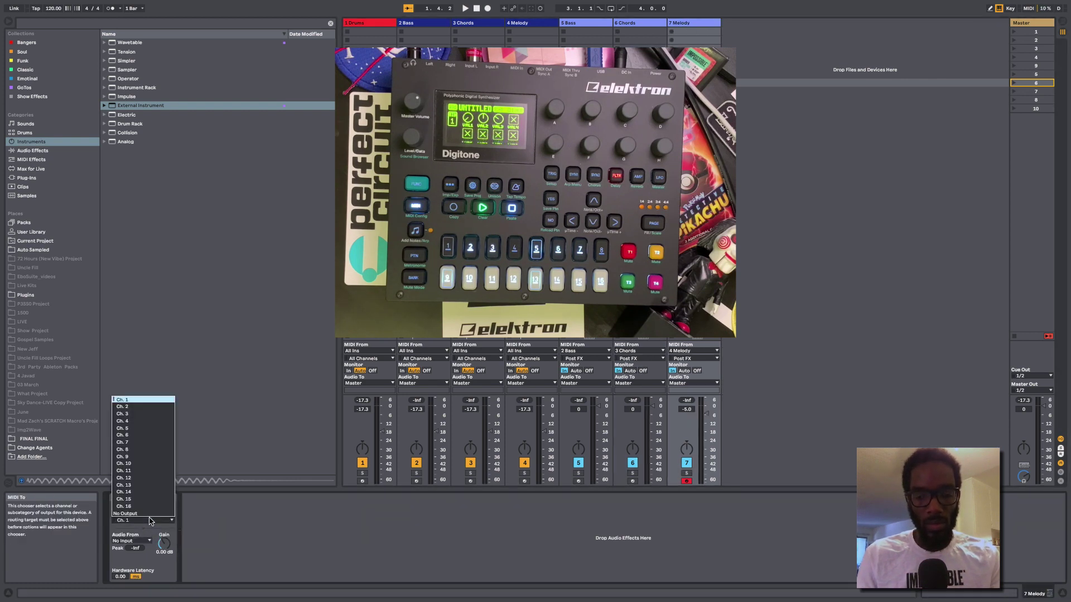
{"action": "left_click", "coordinate": [154, 419]}
{"action": "left_click", "coordinate": [130, 540]}
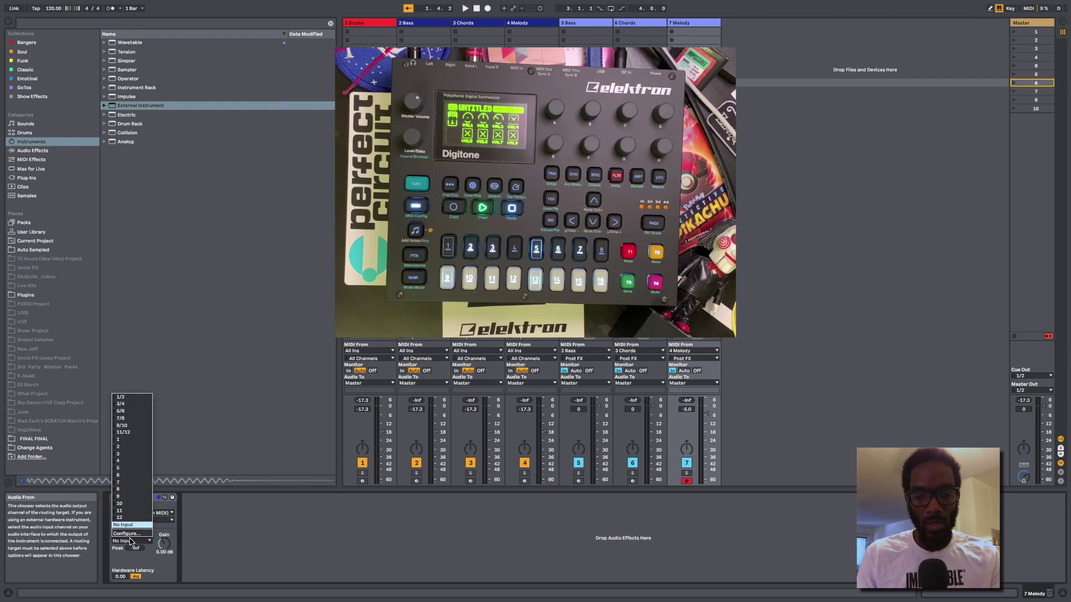
{"action": "left_click", "coordinate": [129, 418]}
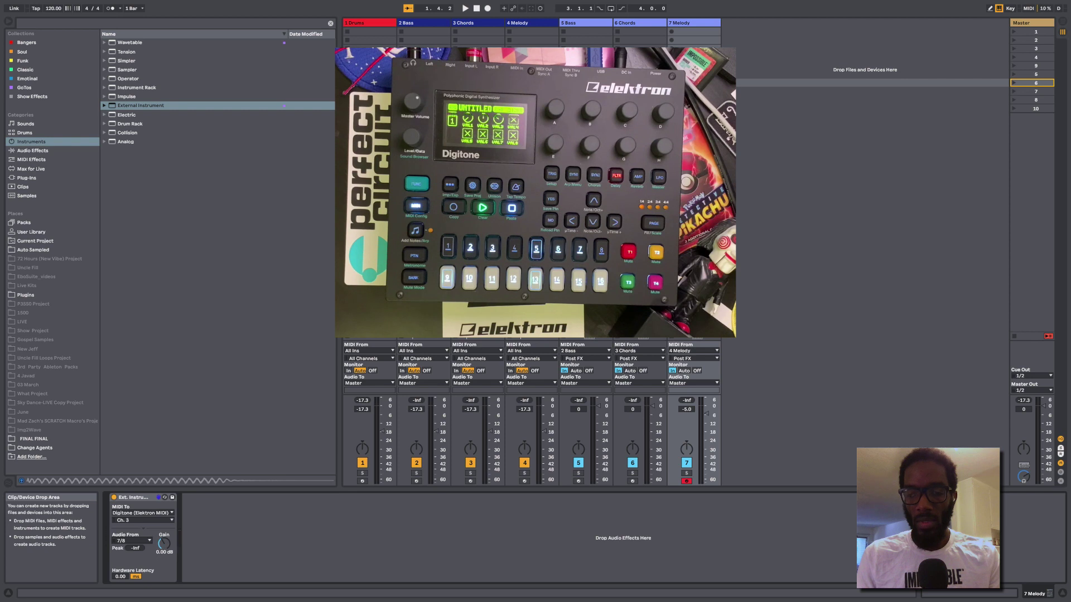
- Set the MIDI input channel to Captain Deep on 5 Bass, Captain Chords on 6 Chords and Captain Melody on 7 Melody
{"action": "left_click", "coordinate": [636, 393]}
{"action": "left_click", "coordinate": [582, 358]}
{"action": "left_click", "coordinate": [582, 383]}
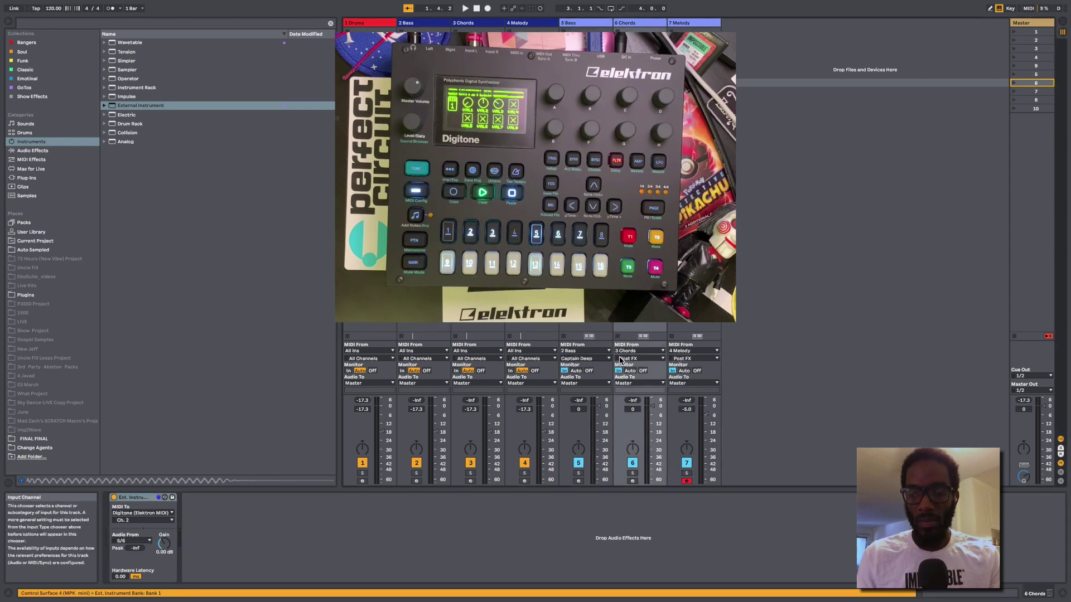
{"action": "left_click", "coordinate": [638, 358]}
{"action": "left_click", "coordinate": [632, 386]}
{"action": "left_click", "coordinate": [693, 358]}
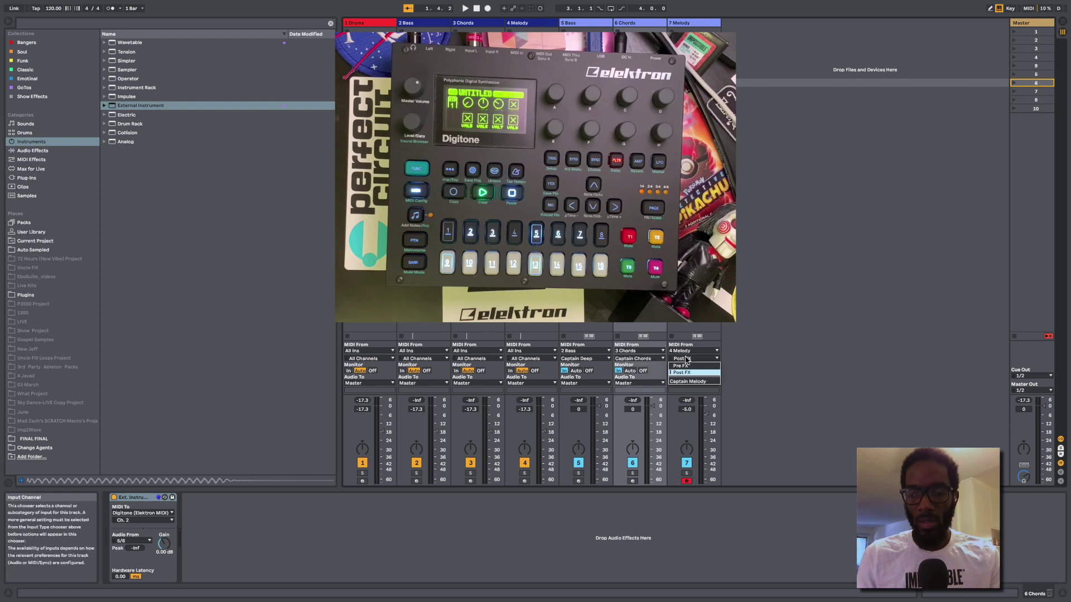
{"action": "left_click", "coordinate": [689, 382]}
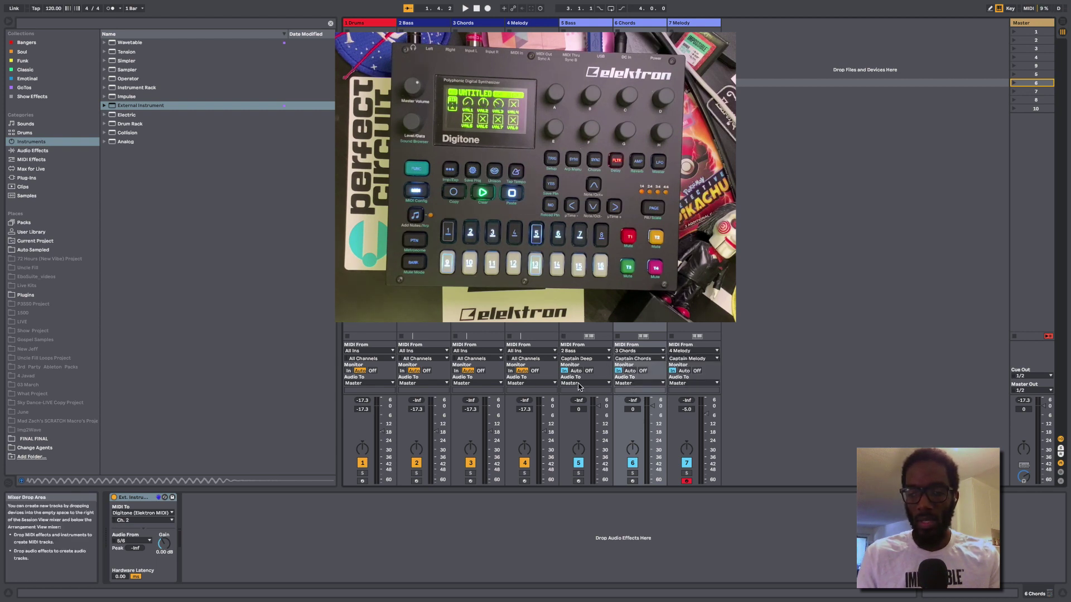
- Play the set and solo the 5 Bass, 6 Chords and 7 Melody tracks one after another to check the Digitone audio
{"action": "left_click", "coordinate": [586, 23]}
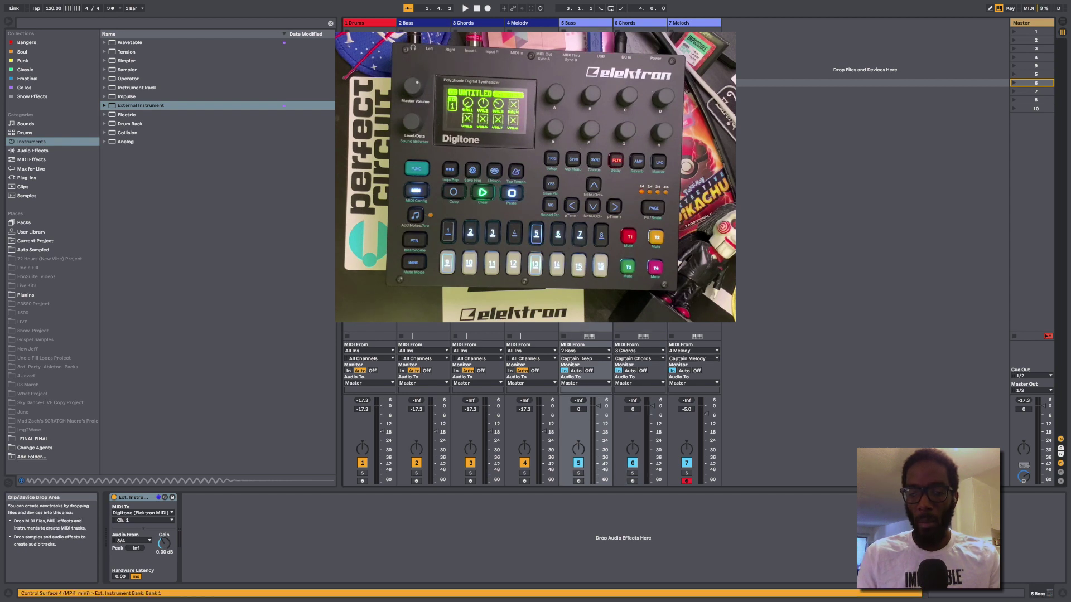
{"action": "key", "text": "space"}
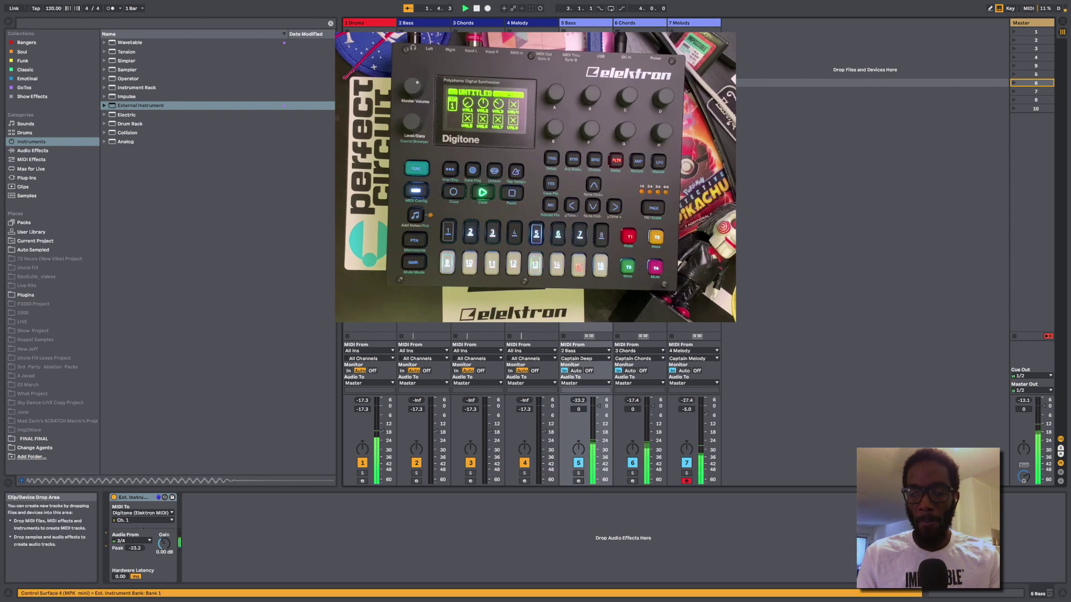
{"action": "left_click", "coordinate": [578, 474]}
{"action": "left_click", "coordinate": [632, 473]}
{"action": "left_click", "coordinate": [686, 474]}
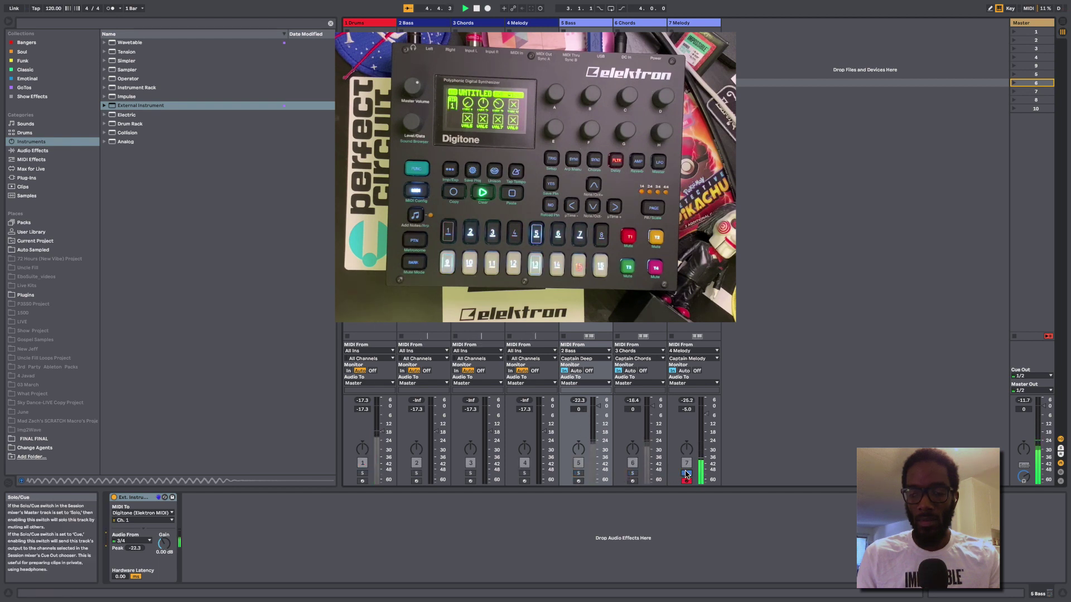
{"action": "left_click", "coordinate": [686, 473]}
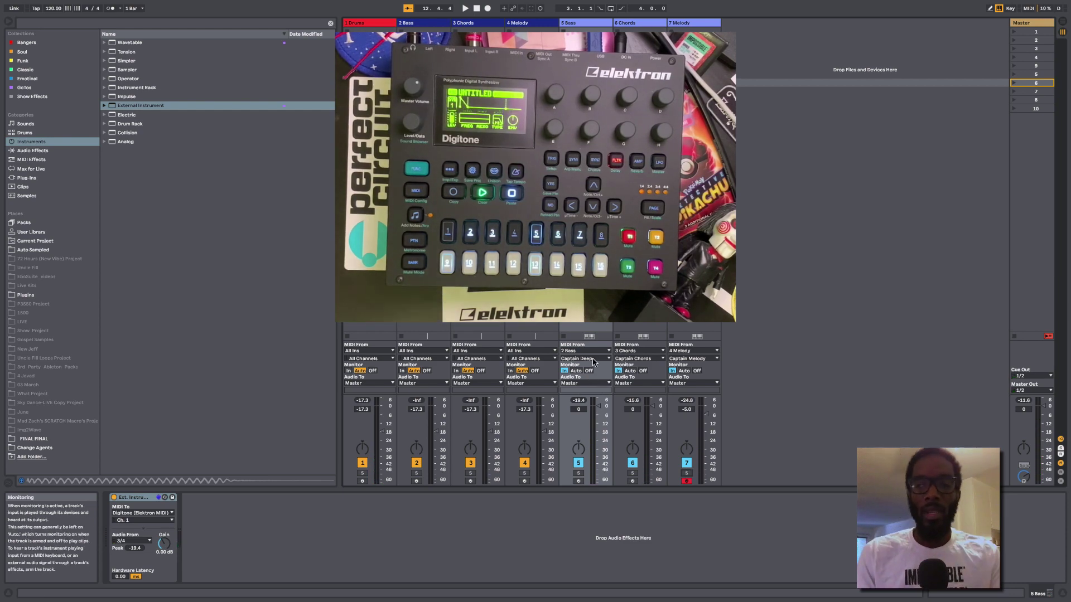
- Bring up the Captain plug-in windows on the Pre Chorus section and activate Captain Melody's Idea tool
{"action": "key", "text": "super+alt+p"}
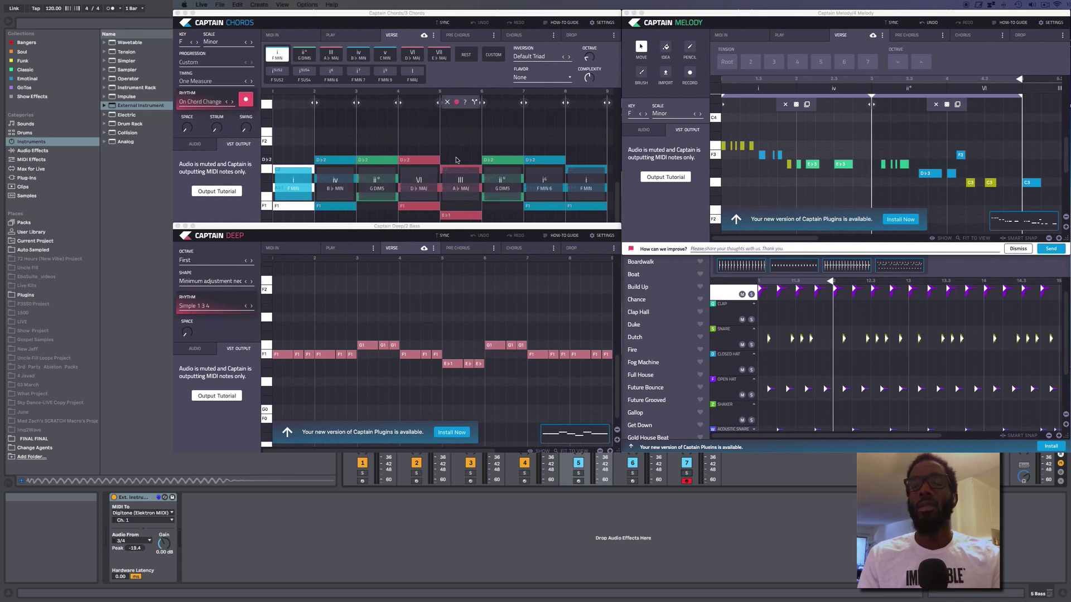
{"action": "left_click", "coordinate": [457, 35]}
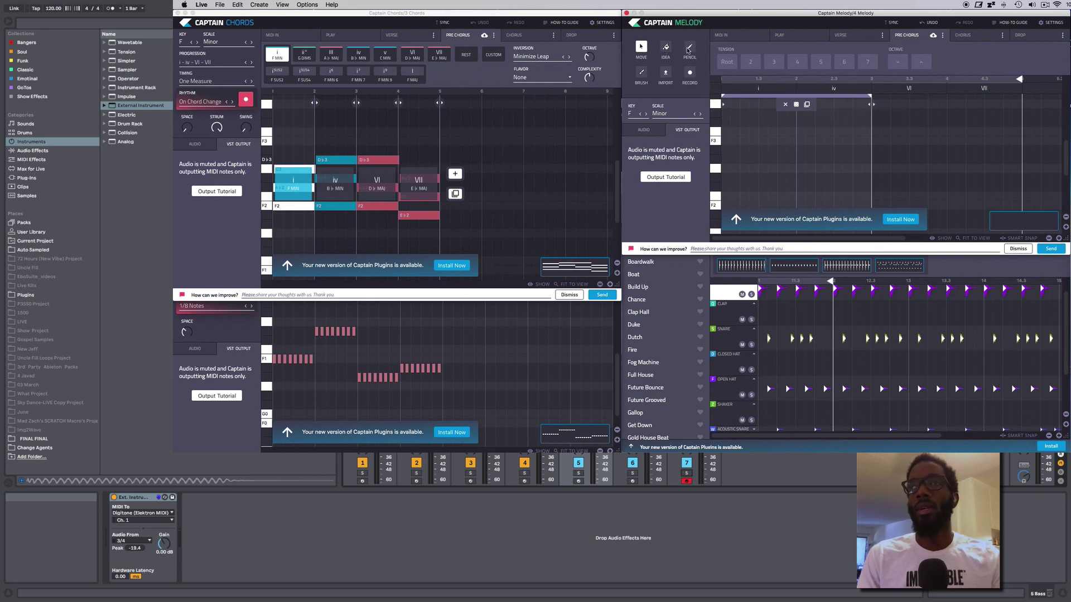
{"action": "left_click", "coordinate": [666, 48]}
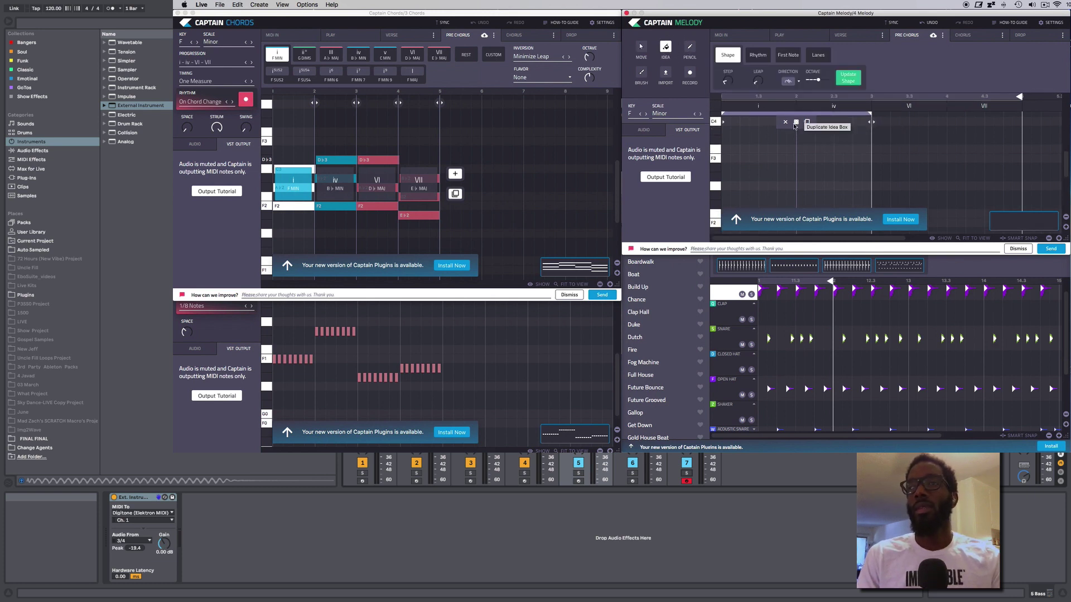
- Generate a Pre Chorus melody shape in Captain Melody by raising the Step and Leap amounts
{"action": "mouse_move", "coordinate": [733, 80]}
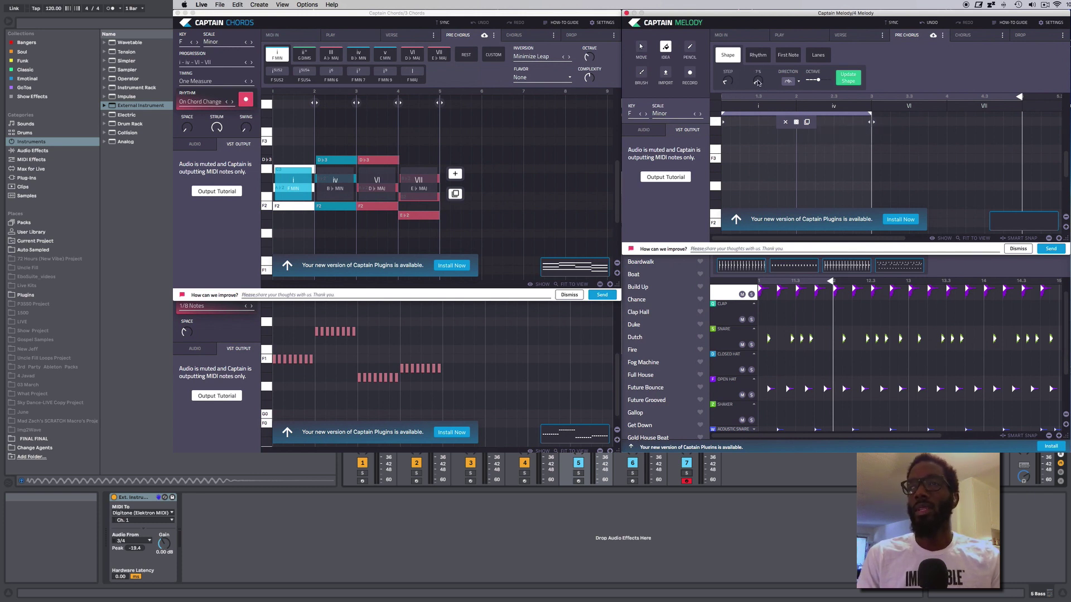
{"action": "left_click", "coordinate": [787, 82]}
{"action": "left_click", "coordinate": [816, 75]}
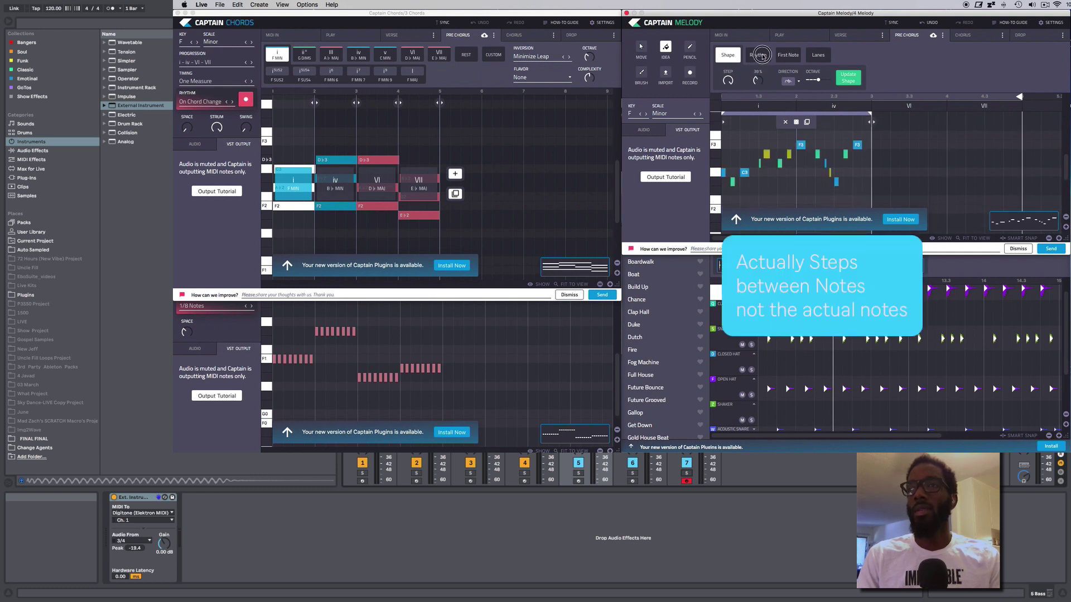
{"action": "mouse_move", "coordinate": [756, 79]}
{"action": "left_mouse_down"}
{"action": "mouse_move", "coordinate": [763, 25]}
{"action": "mouse_move", "coordinate": [758, 59]}
{"action": "left_mouse_up"}
- Set the melody shape's direction to Down And Up, then regenerate the shape twice and audition it
{"action": "left_click", "coordinate": [787, 82]}
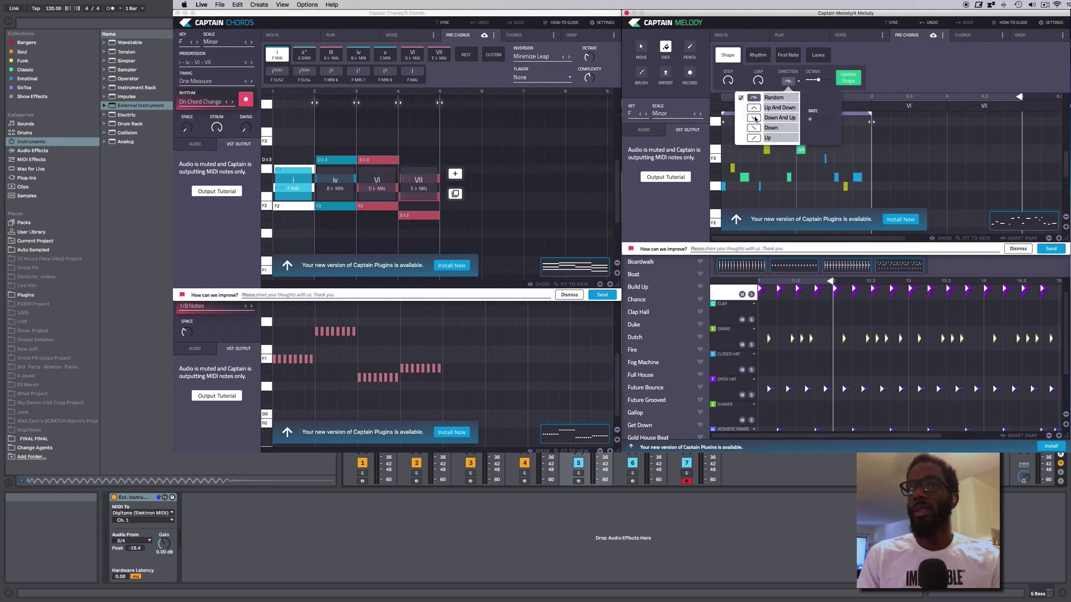
{"action": "left_click", "coordinate": [877, 56]}
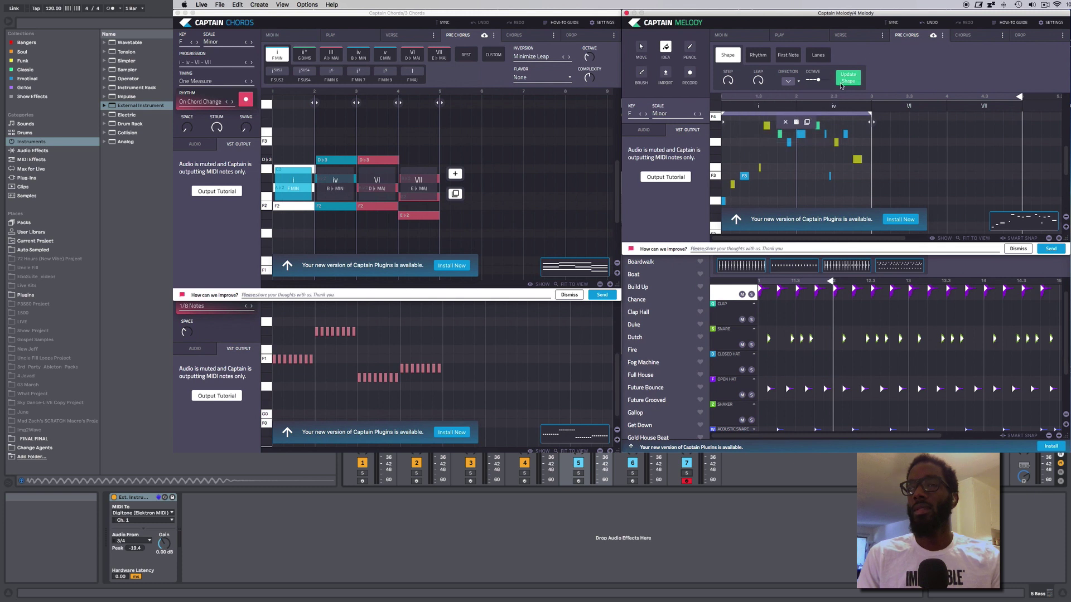
{"action": "left_click", "coordinate": [847, 79]}
{"action": "left_click", "coordinate": [847, 80]}
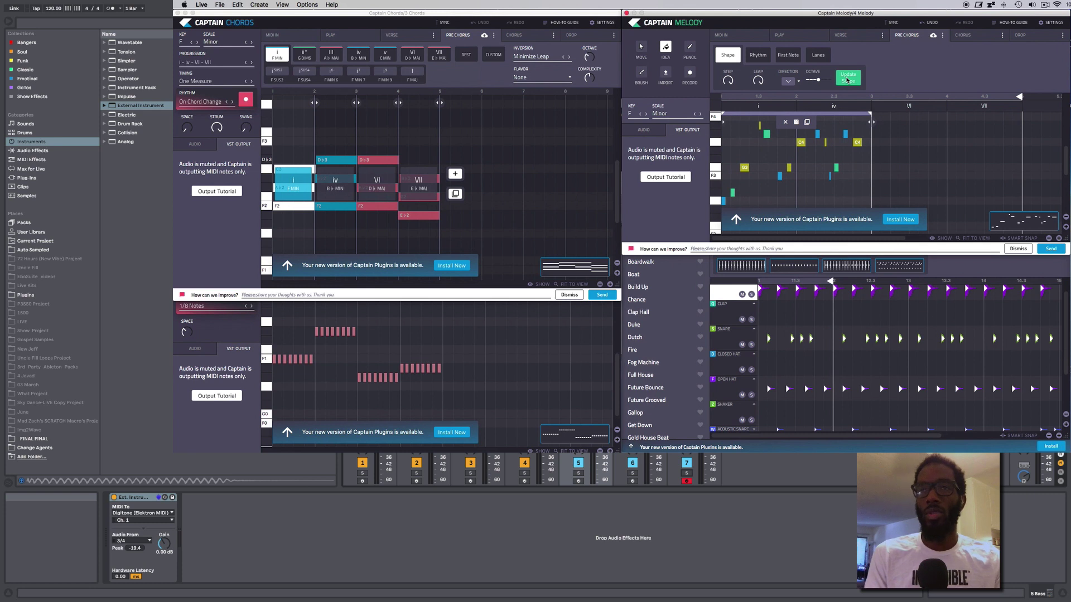
{"action": "key", "text": "space"}
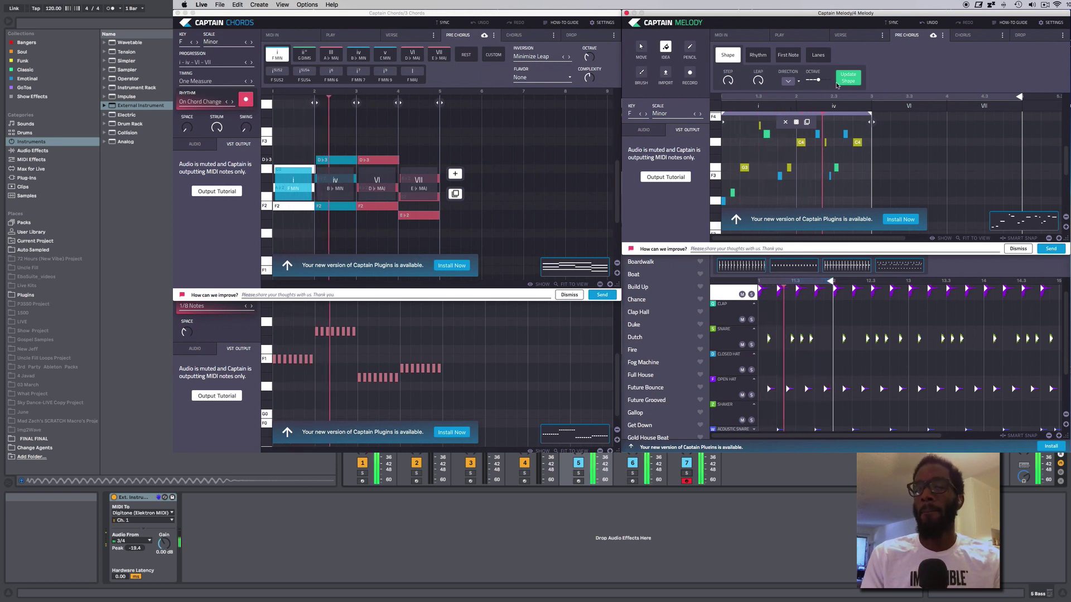
{"action": "key", "text": "space"}
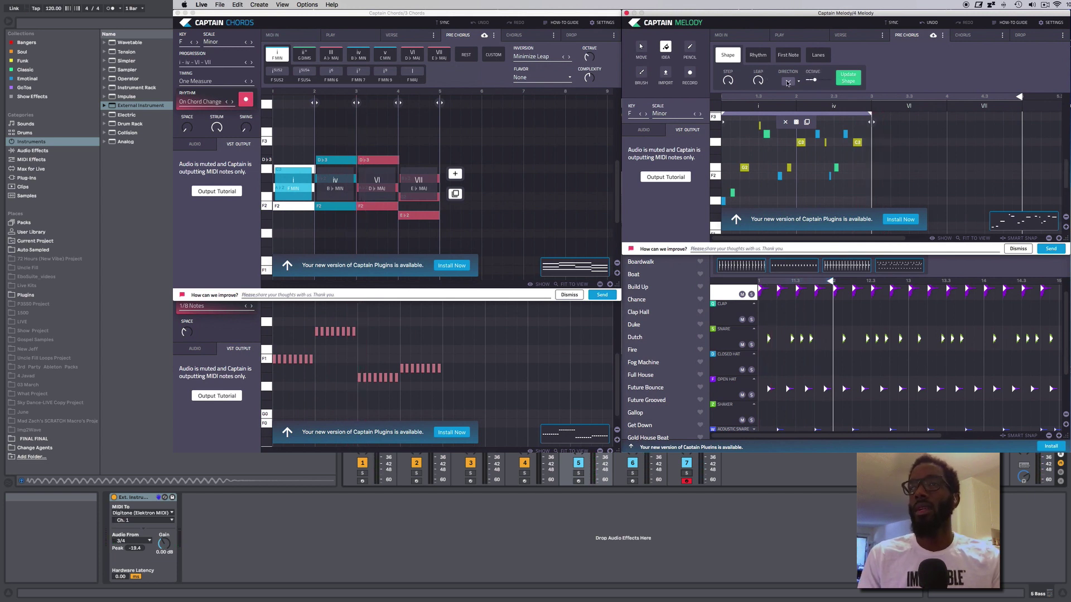
- Lower the melody shape's Leap amount and raise the Density of its rhythm to a high note count
{"action": "left_click_drag", "start_coordinate": [758, 82], "coordinate": [757, 143]}
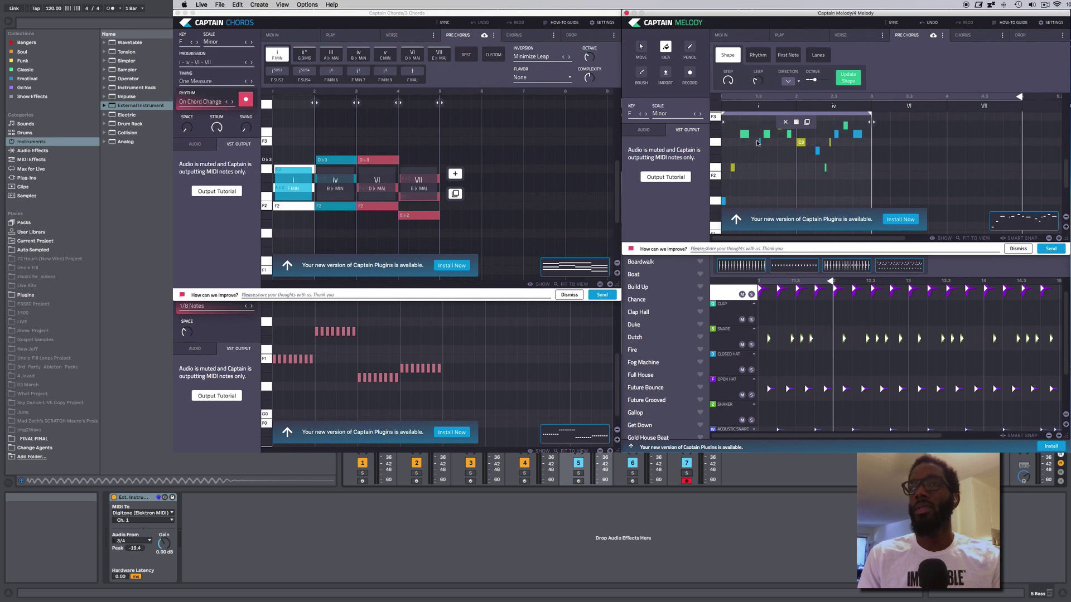
{"action": "left_click", "coordinate": [758, 56]}
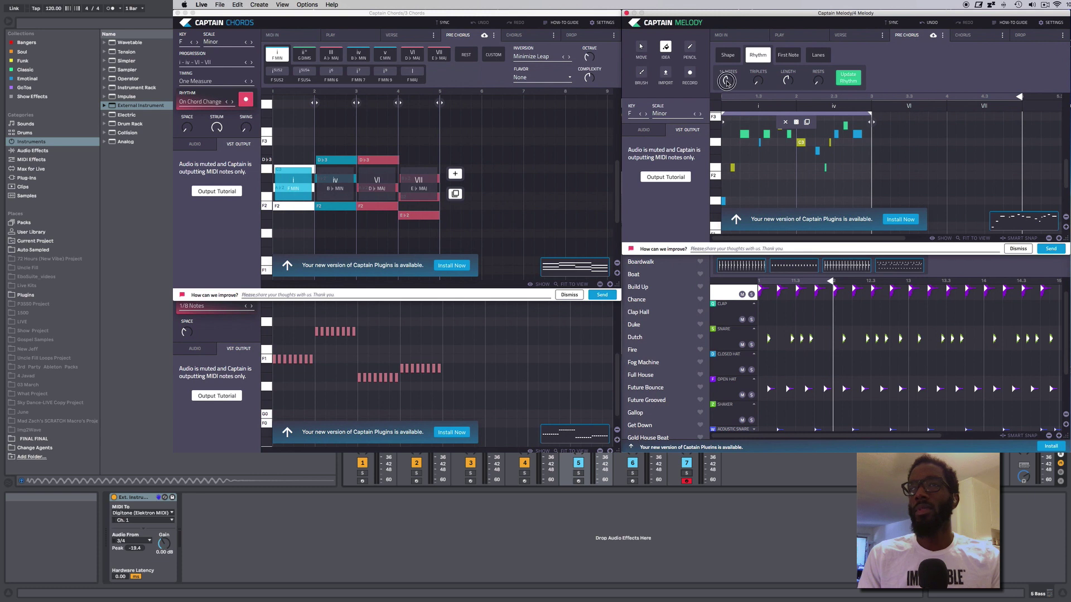
{"action": "left_click_drag", "start_coordinate": [727, 79], "coordinate": [726, 83]}
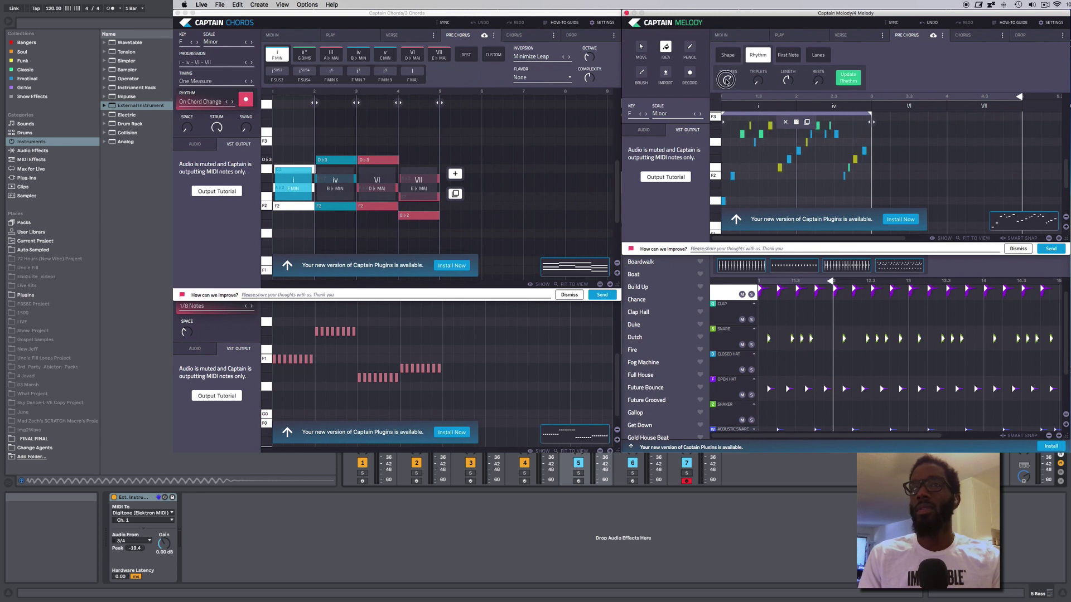
{"action": "left_click", "coordinate": [728, 54]}
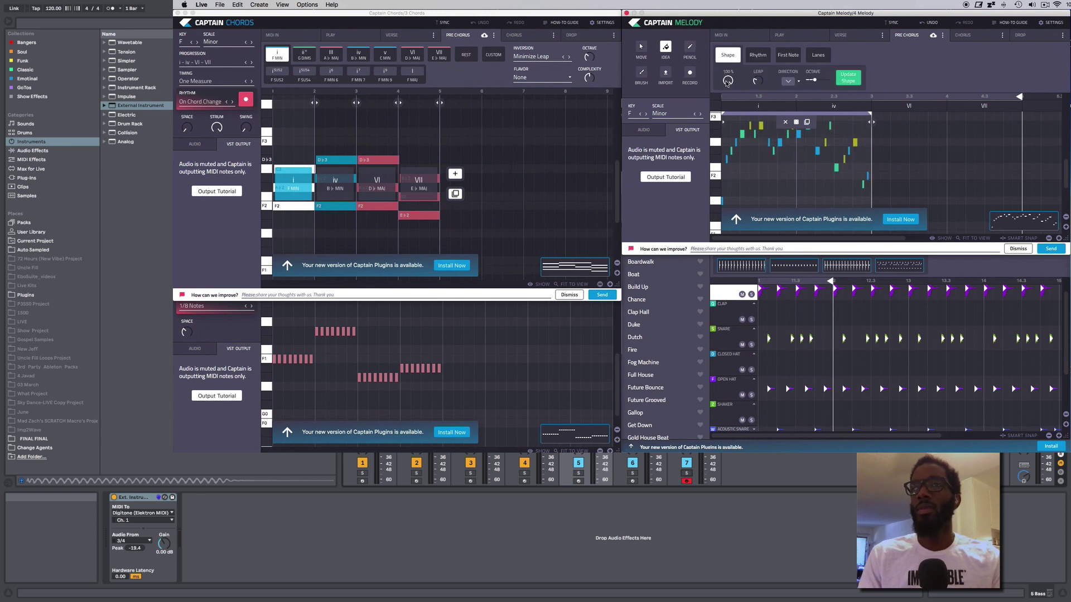
{"action": "left_click", "coordinate": [758, 56]}
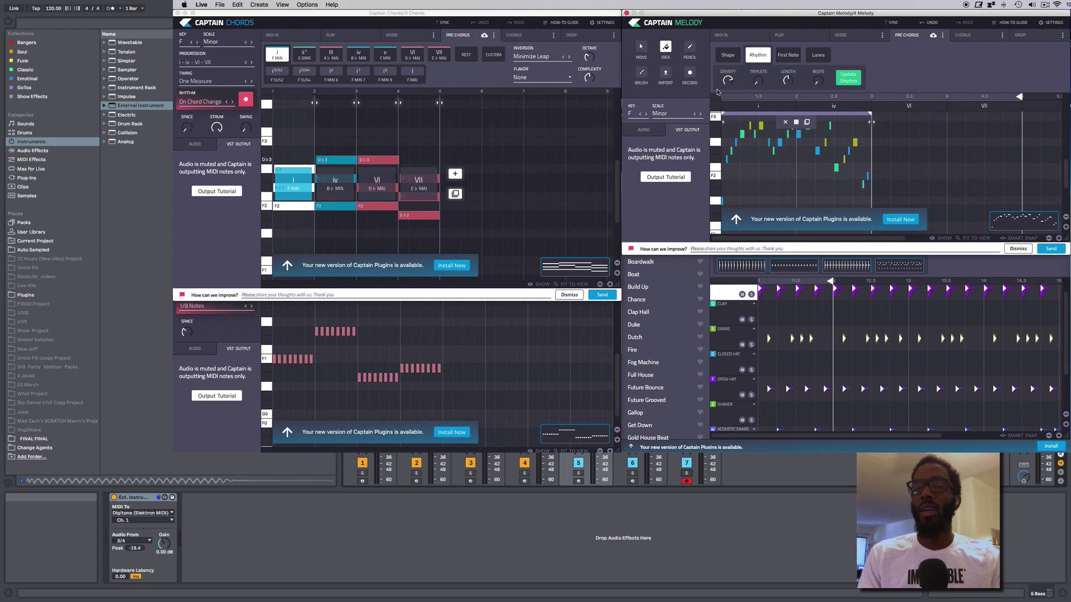
{"action": "mouse_move", "coordinate": [728, 81]}
{"action": "left_mouse_down"}
{"action": "mouse_move", "coordinate": [728, 114]}
{"action": "mouse_move", "coordinate": [735, 61]}
{"action": "left_mouse_up"}
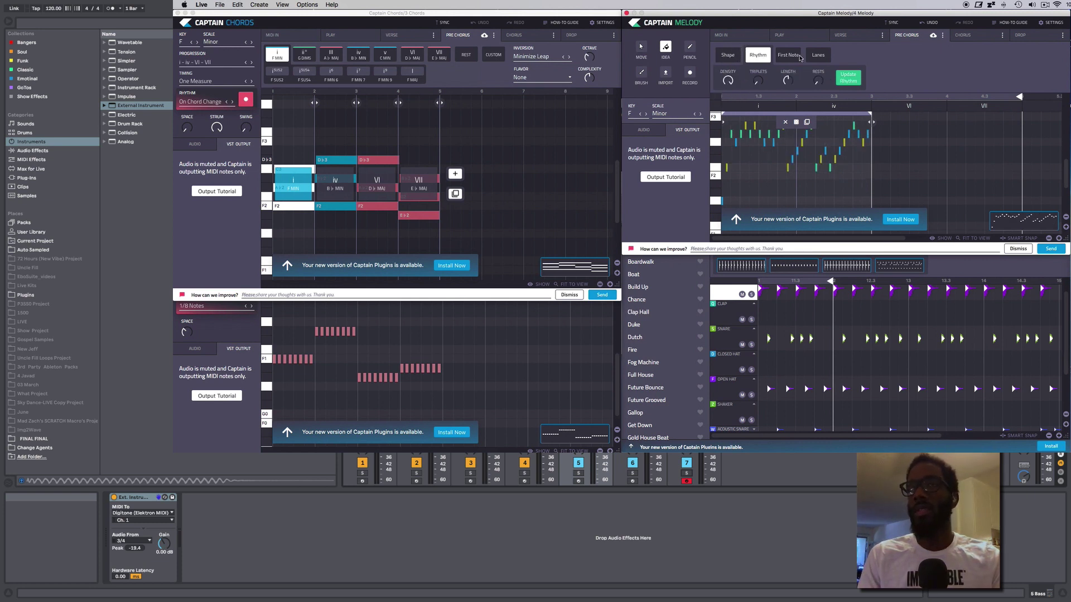
- Play the melody and lower the Density of its rhythm so only a few notes remain in the first idea box
{"action": "key", "text": "space"}
{"action": "mouse_move", "coordinate": [754, 84]}
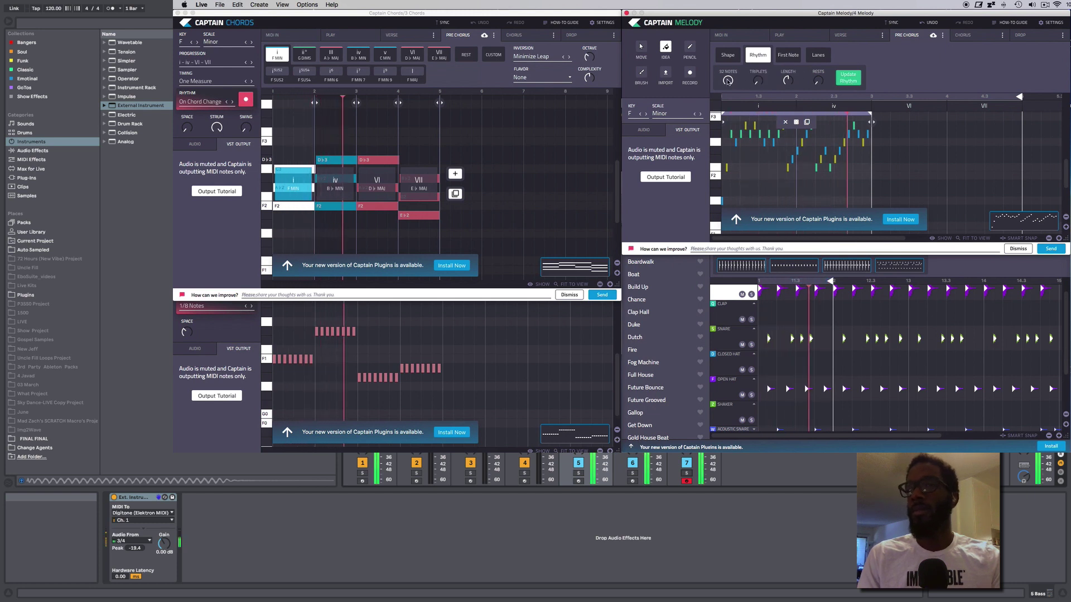
{"action": "left_click_drag", "start_coordinate": [727, 81], "coordinate": [734, 136]}
{"action": "left_click_drag", "start_coordinate": [729, 76], "coordinate": [728, 72]}
{"action": "left_click", "coordinate": [762, 67]}
{"action": "mouse_move", "coordinate": [787, 80]}
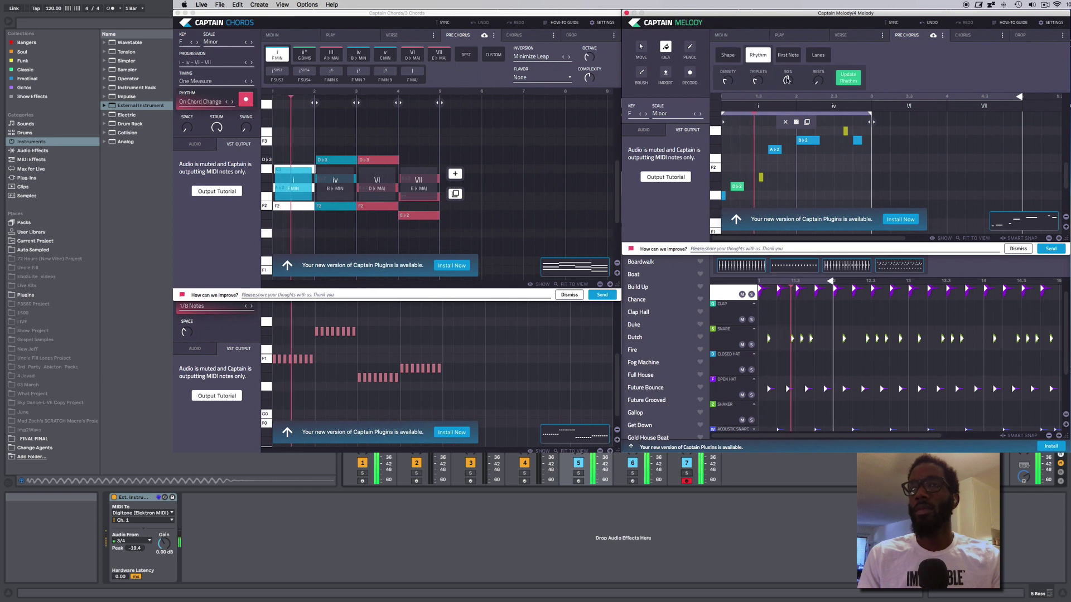
- Reduce the rhythm's note Length during playback and randomize the first idea box
{"action": "left_click_drag", "start_coordinate": [788, 80], "coordinate": [789, 94]}
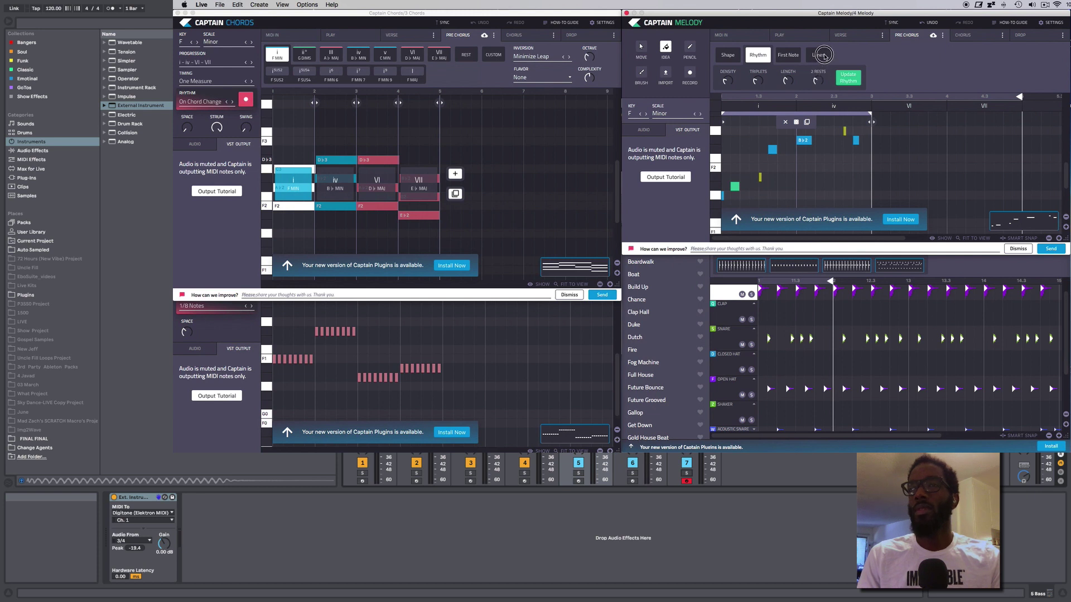
{"action": "key", "text": "space"}
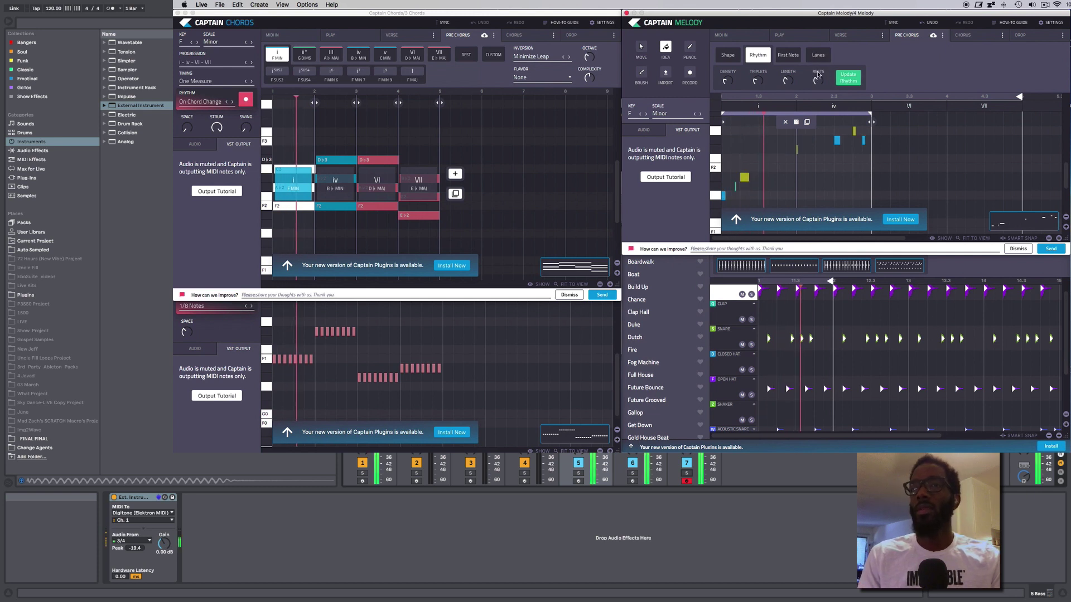
{"action": "left_click", "coordinate": [797, 123]}
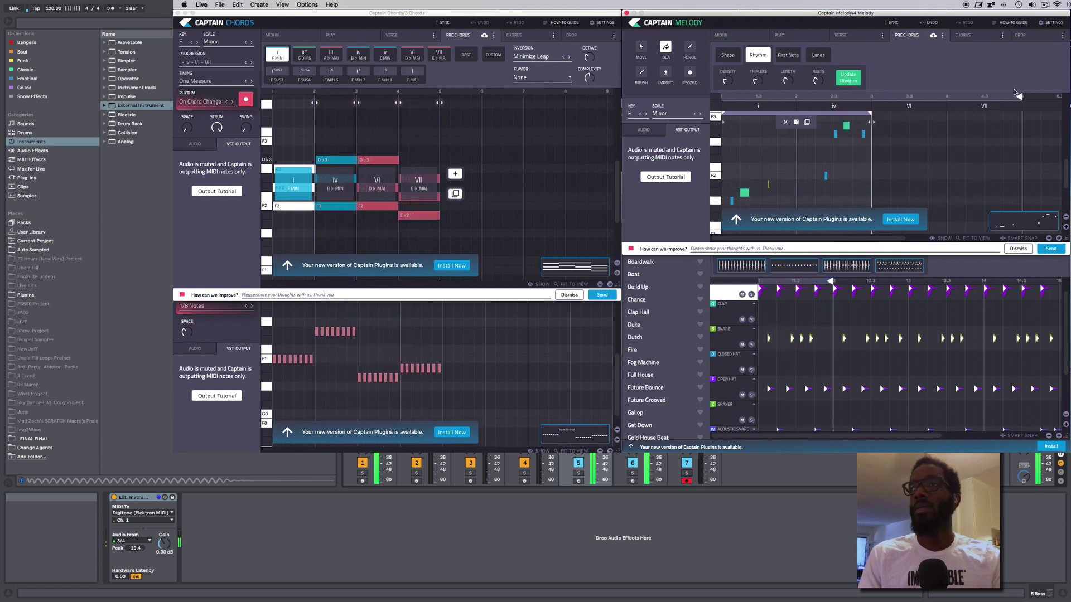
- Set the melody's loop end back at bar 5, then add and randomize a second idea box over the VI and VII chords
{"action": "left_click", "coordinate": [967, 95]}
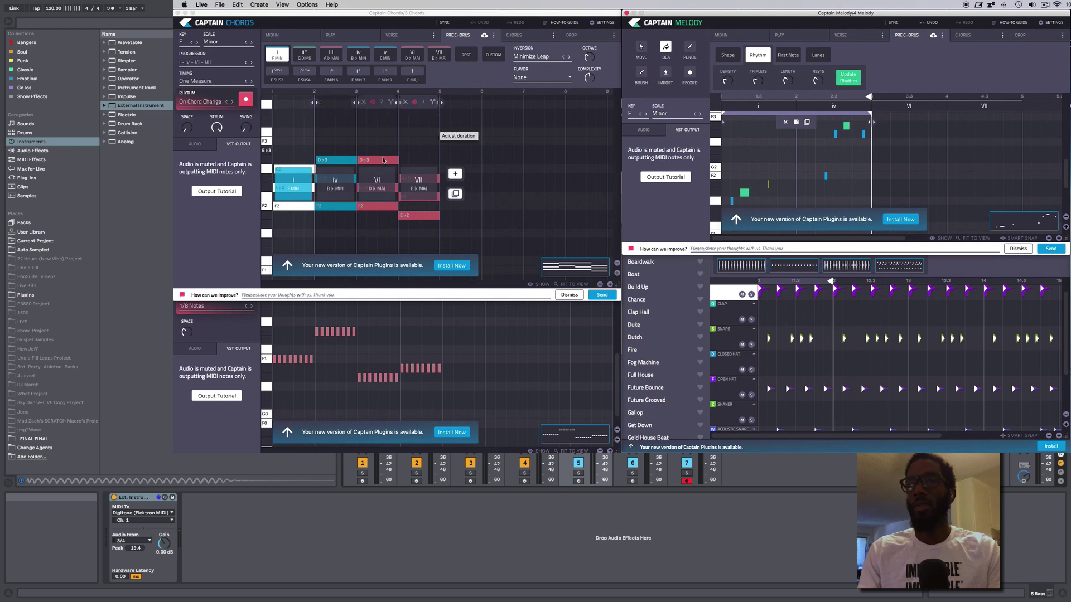
{"action": "left_click_drag", "start_coordinate": [868, 97], "coordinate": [1020, 98]}
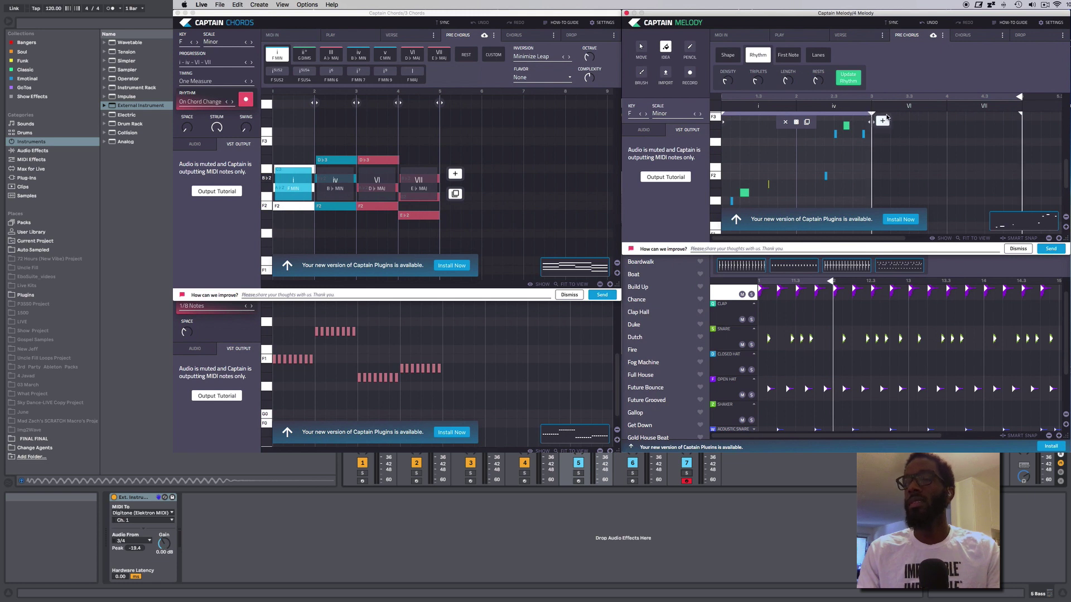
{"action": "left_click", "coordinate": [784, 55]}
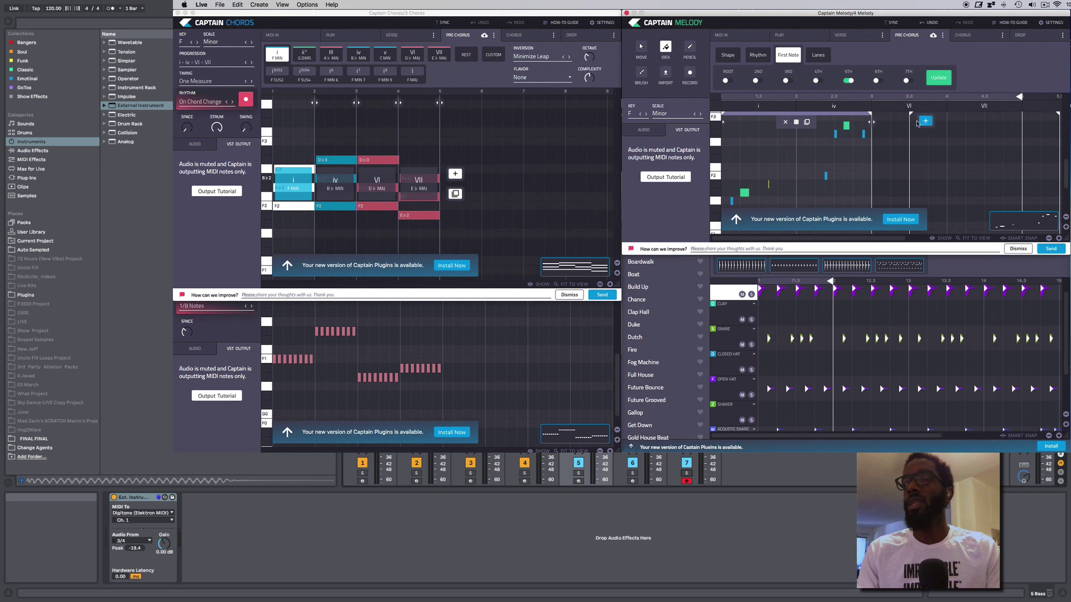
{"action": "left_click", "coordinate": [898, 121]}
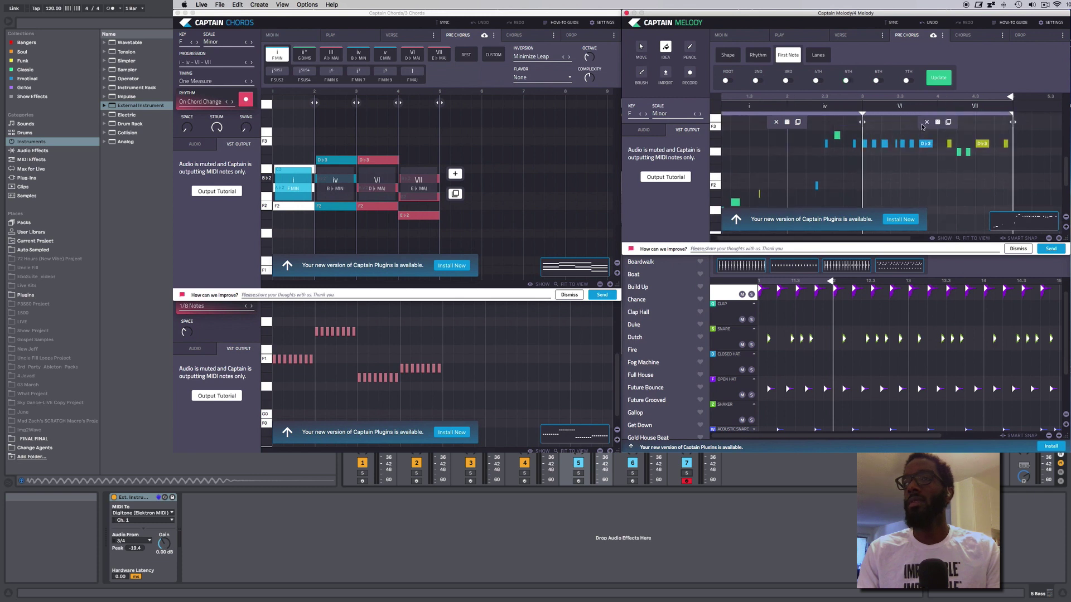
{"action": "left_click", "coordinate": [938, 122]}
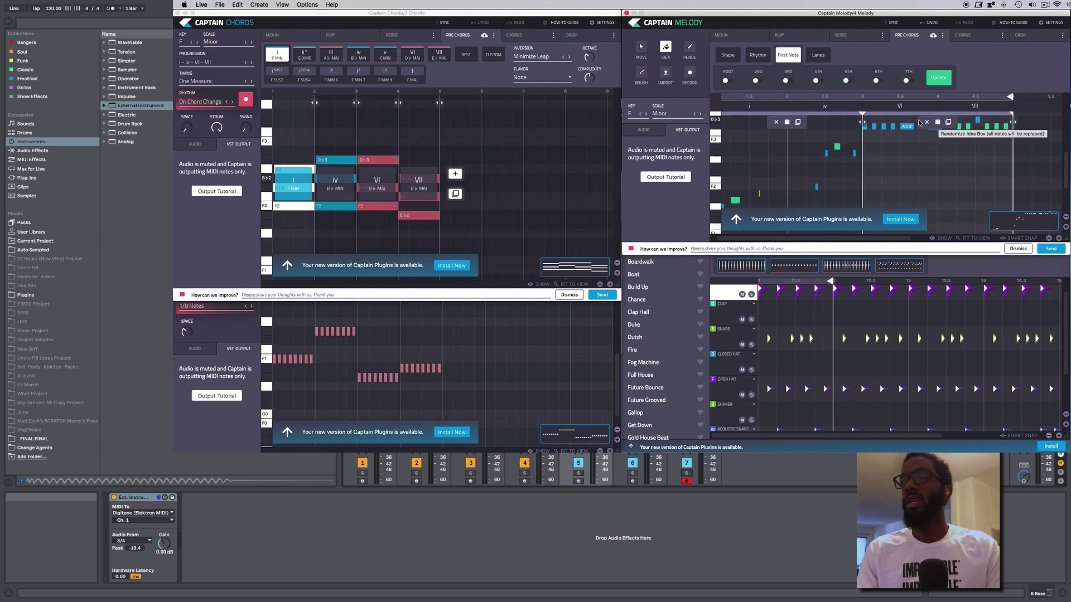
- Allow the Root, 4th and 6th as the melody's first note and audition the result
{"action": "left_click", "coordinate": [751, 79]}
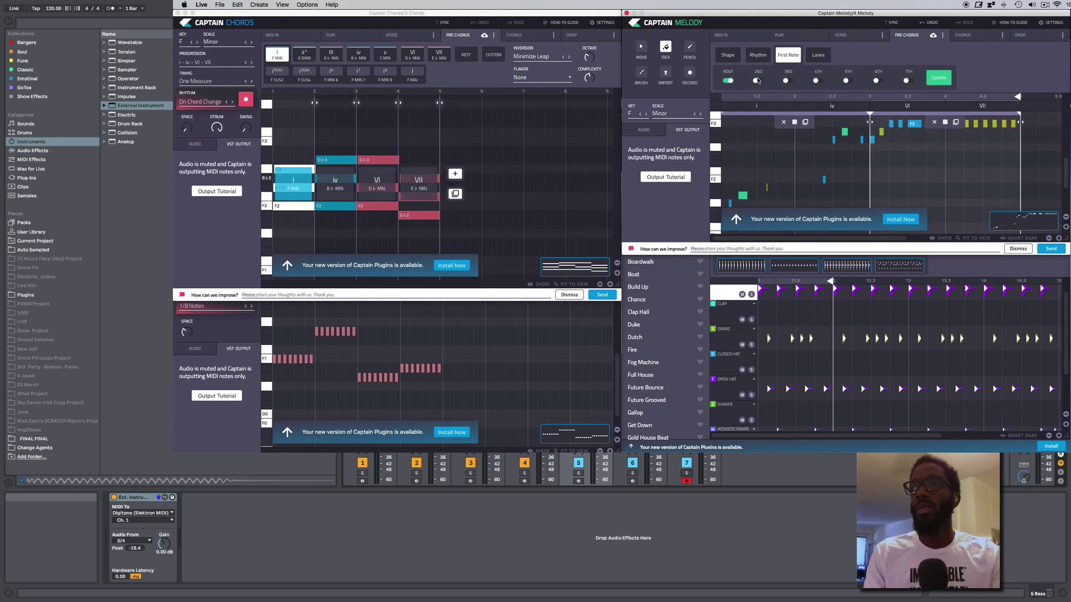
{"action": "left_click", "coordinate": [818, 80]}
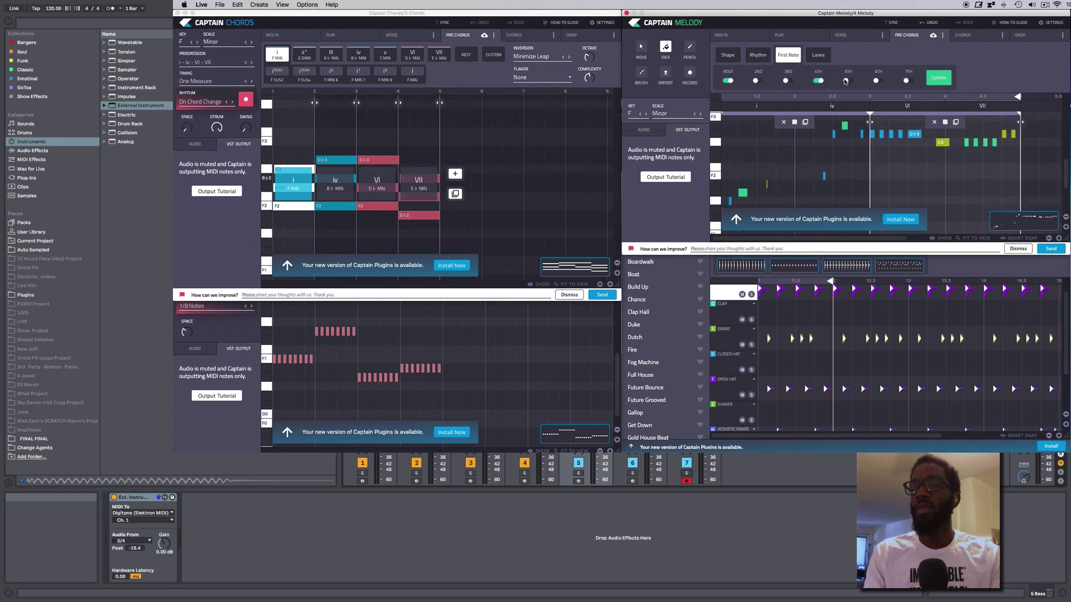
{"action": "left_click", "coordinate": [879, 81]}
{"action": "key", "text": "space"}
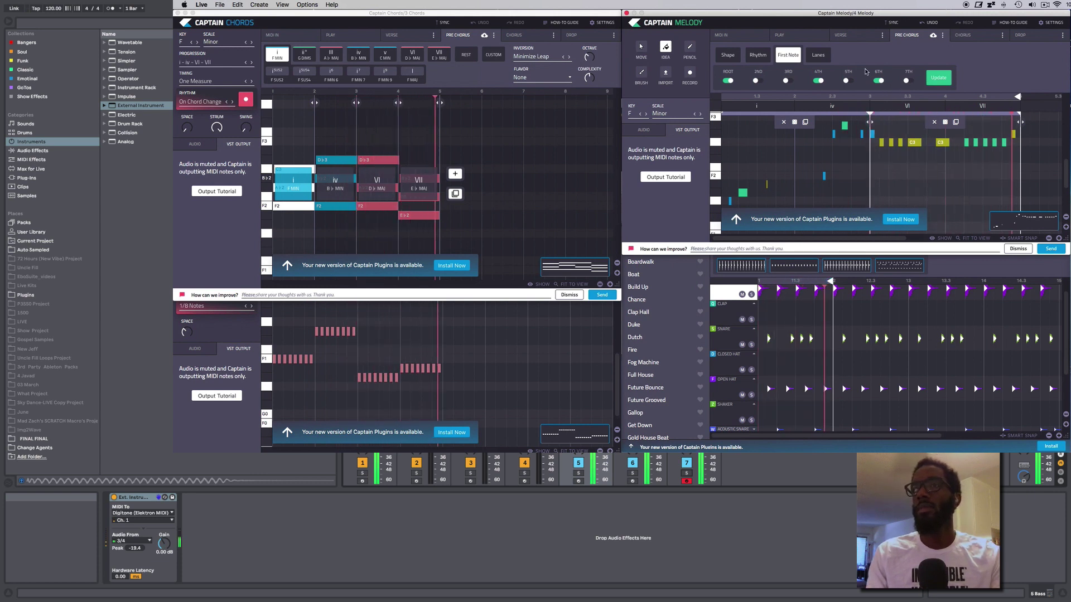
- Raise the 4th amount in the melody's Lanes settings and toggle Follow Chords
{"action": "left_click", "coordinate": [820, 55]}
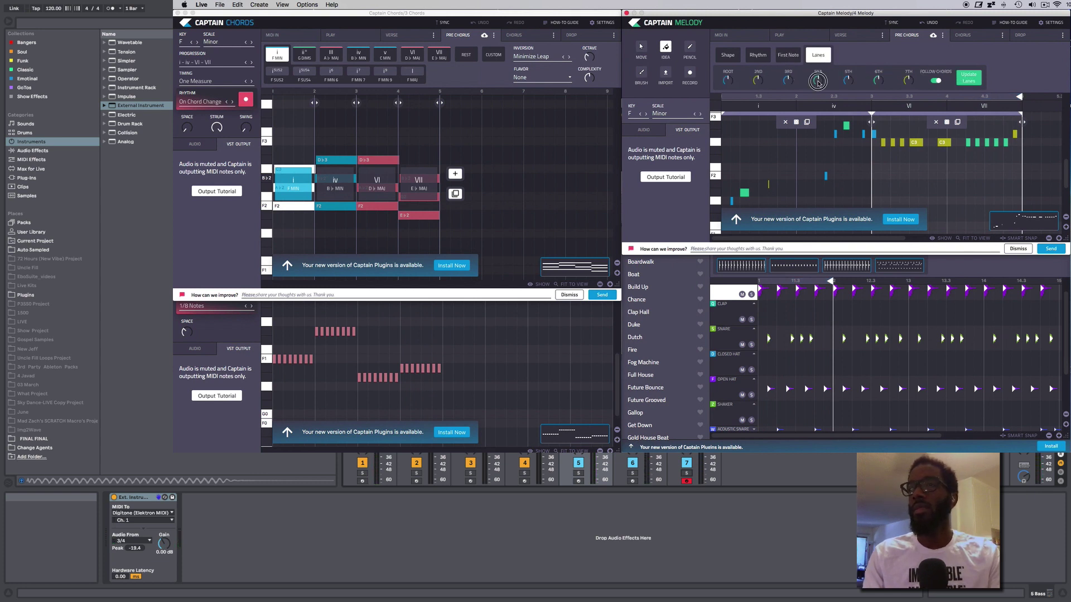
{"action": "left_click_drag", "start_coordinate": [818, 81], "coordinate": [863, 87]}
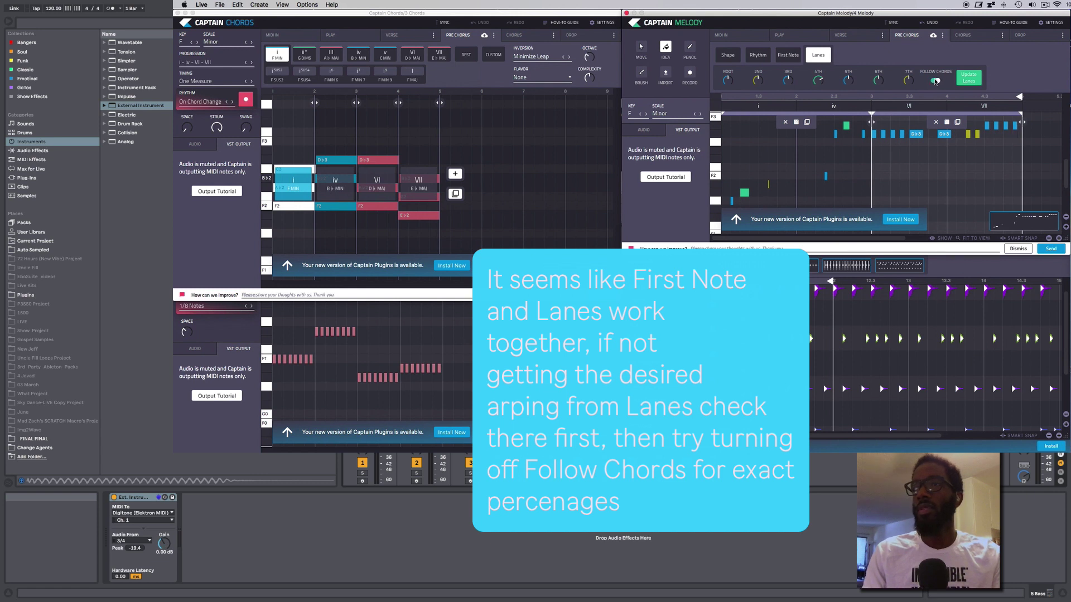
{"action": "left_click", "coordinate": [935, 82]}
- Raise the 2nd and 6th lanes to full and increase the 7th lane, then audition the melody
{"action": "left_click", "coordinate": [878, 78]}
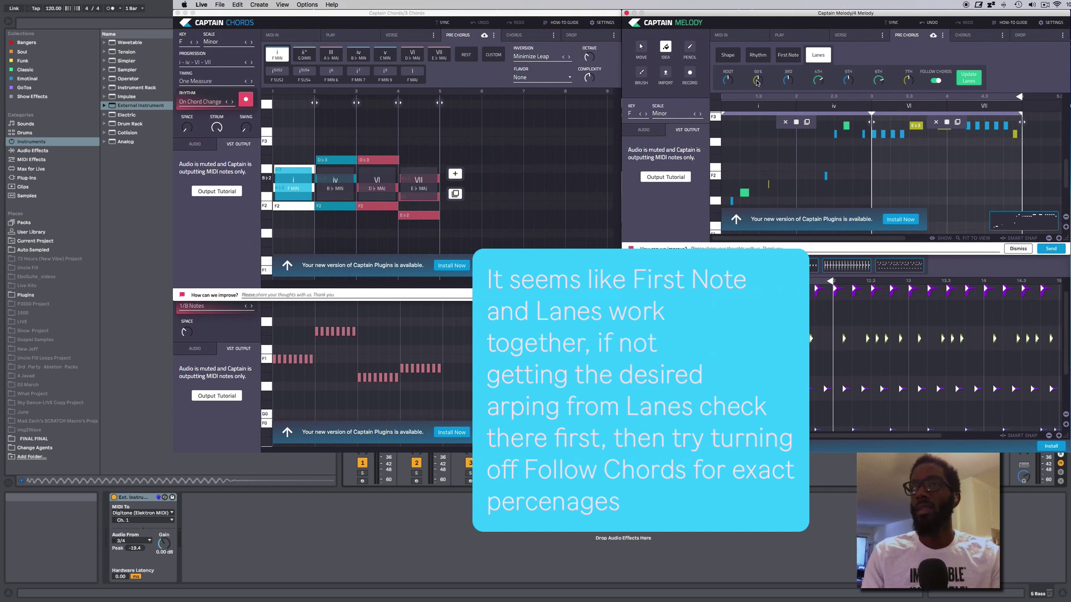
{"action": "left_click_drag", "start_coordinate": [878, 75], "coordinate": [878, 77]}
{"action": "left_click", "coordinate": [788, 81]}
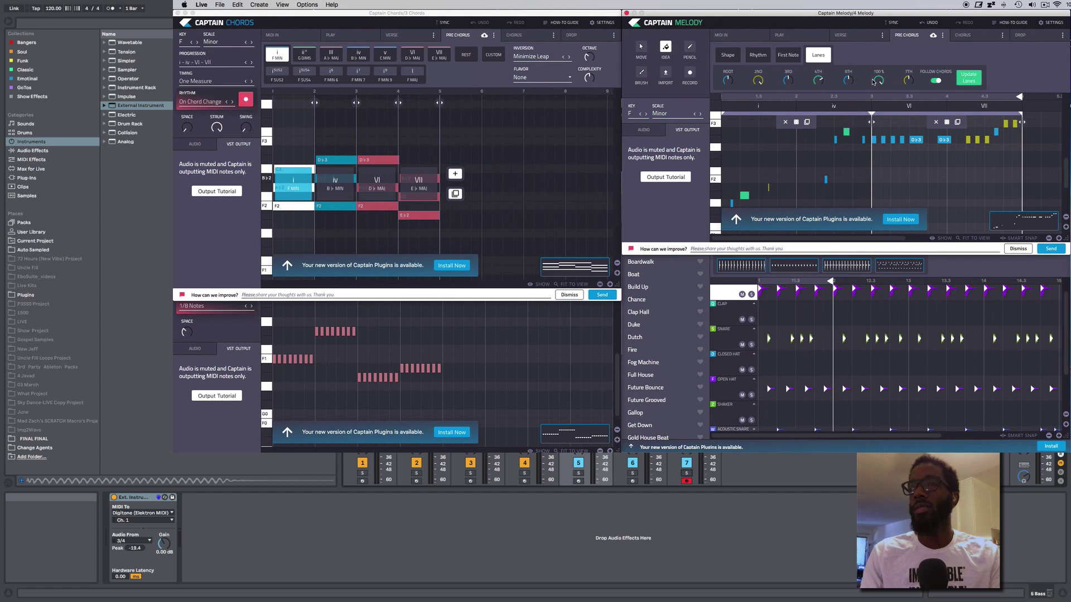
{"action": "left_click_drag", "start_coordinate": [906, 84], "coordinate": [907, 67]}
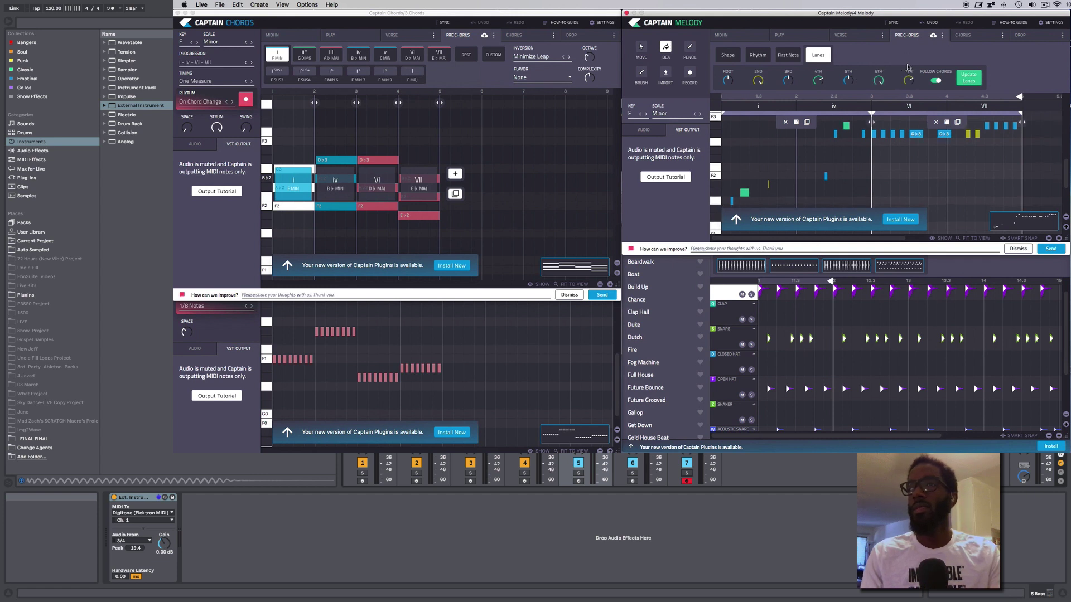
{"action": "key", "text": "space"}
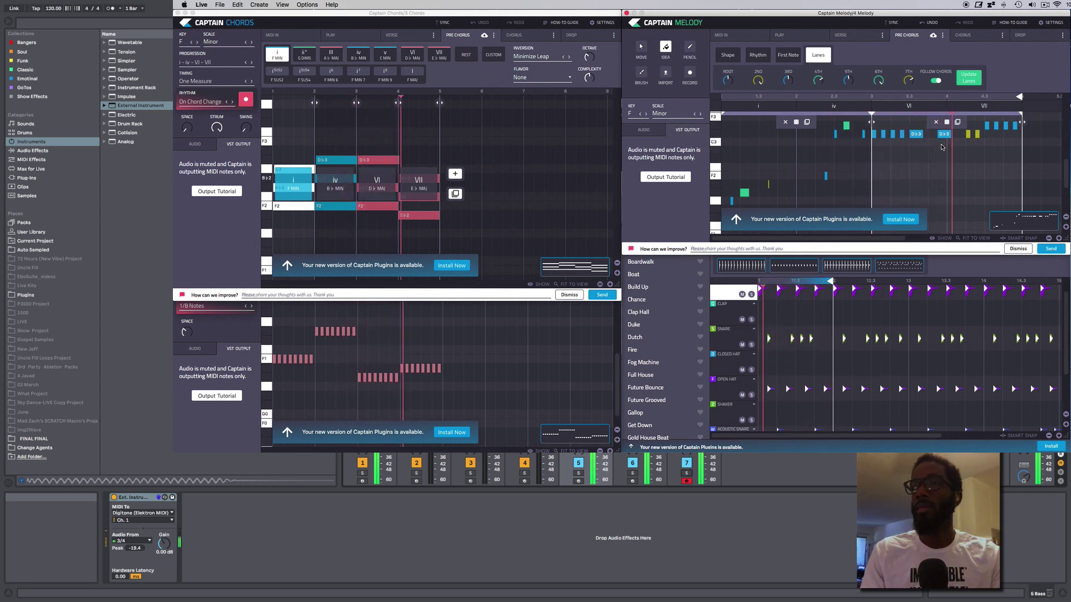
{"action": "scroll", "coordinate": [942, 147], "scroll_direction": "up", "scroll_amount": 3}
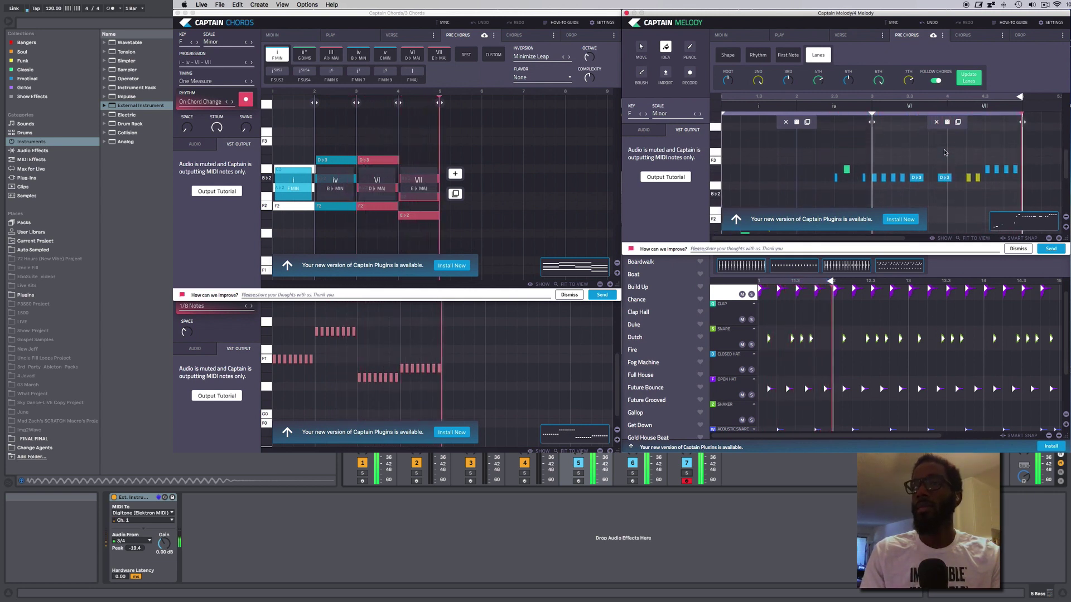
- Revisit the melody's Shape settings and draw a single note near the end of the i chord with the Pencil tool
{"action": "left_click", "coordinate": [728, 55]}
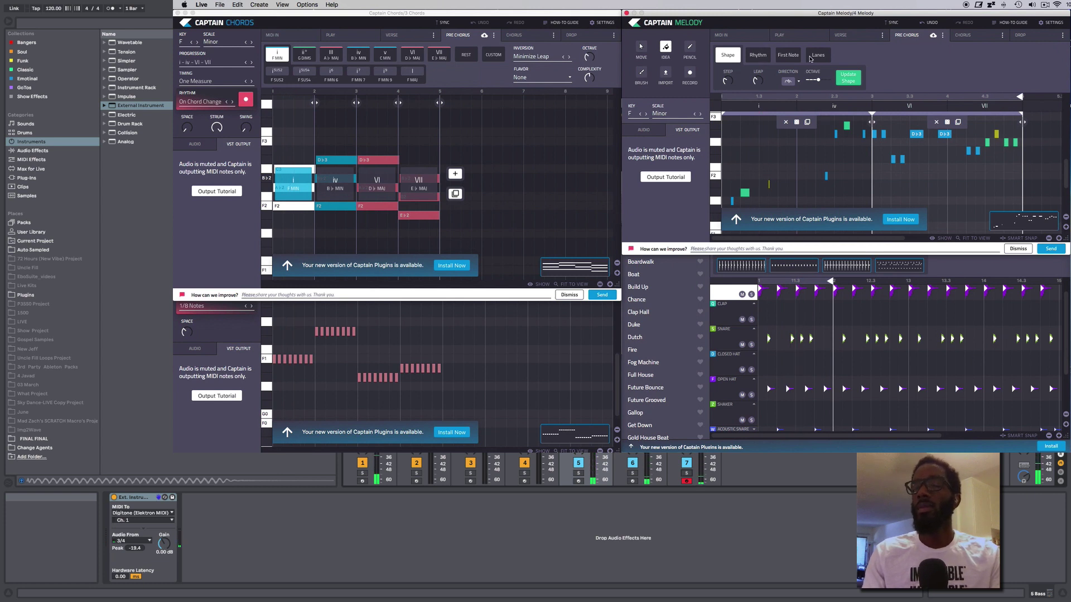
{"action": "mouse_move", "coordinate": [814, 81]}
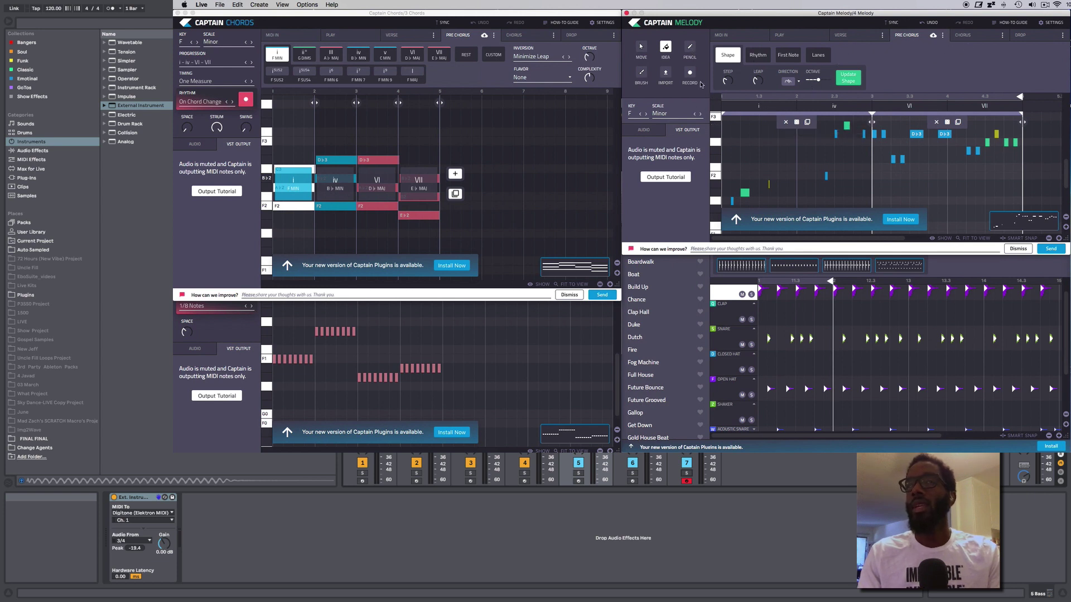
{"action": "left_click", "coordinate": [690, 49]}
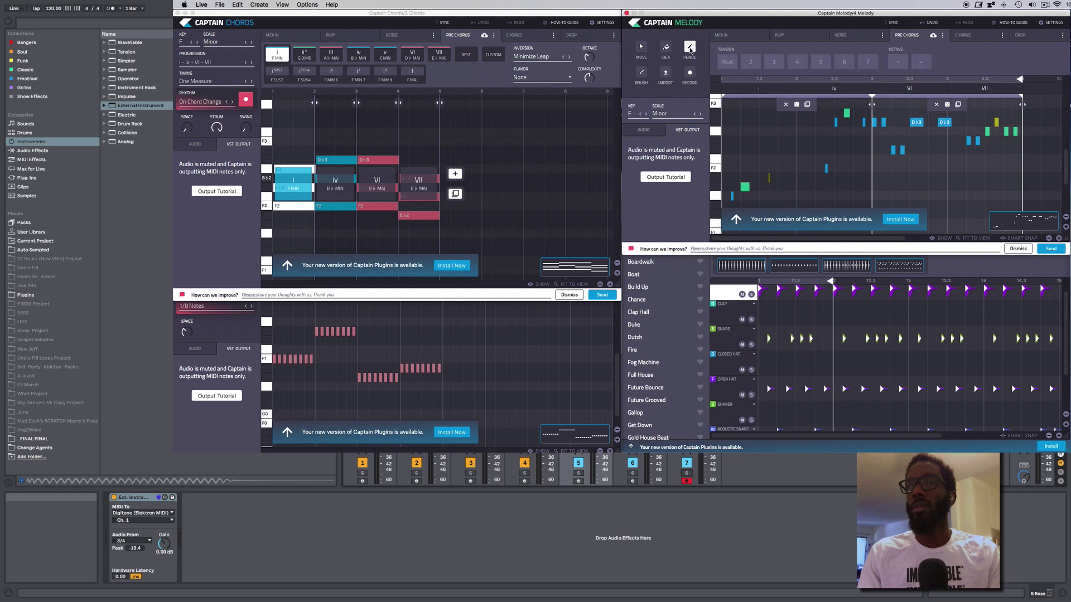
{"action": "left_click", "coordinate": [783, 158]}
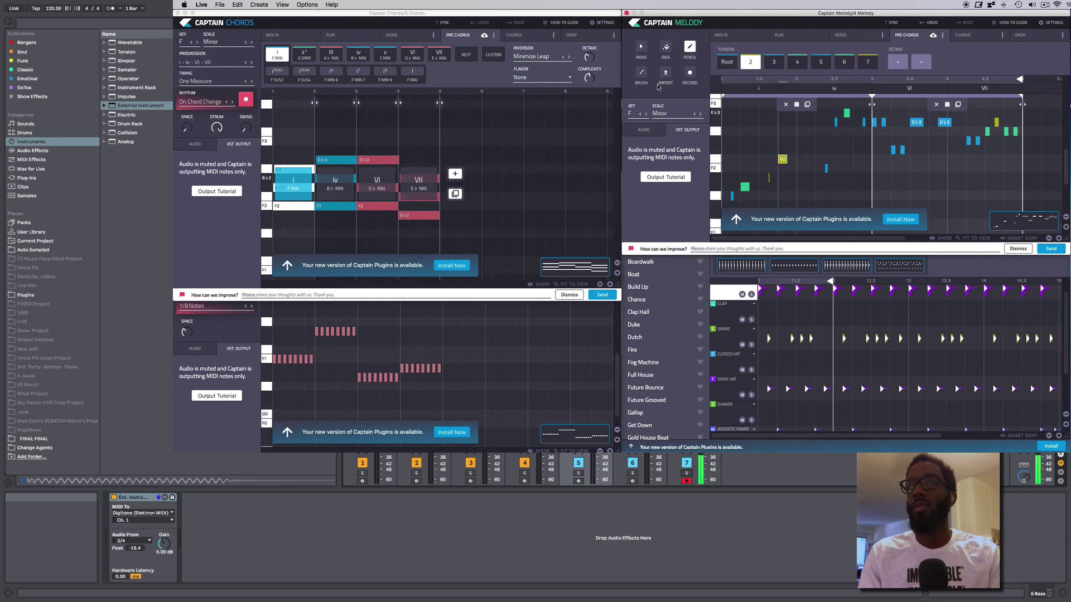
- Paint a run of 1/8 notes over the start of the VI chord with the Brush tool and undo the stroke
{"action": "left_click", "coordinate": [641, 73]}
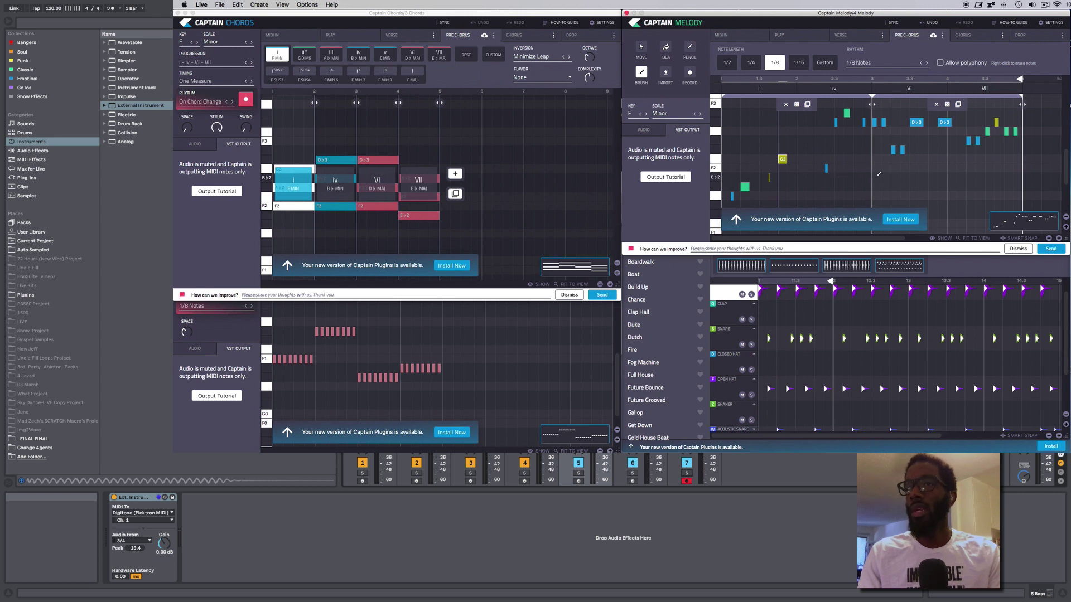
{"action": "left_click_drag", "start_coordinate": [877, 176], "coordinate": [898, 174]}
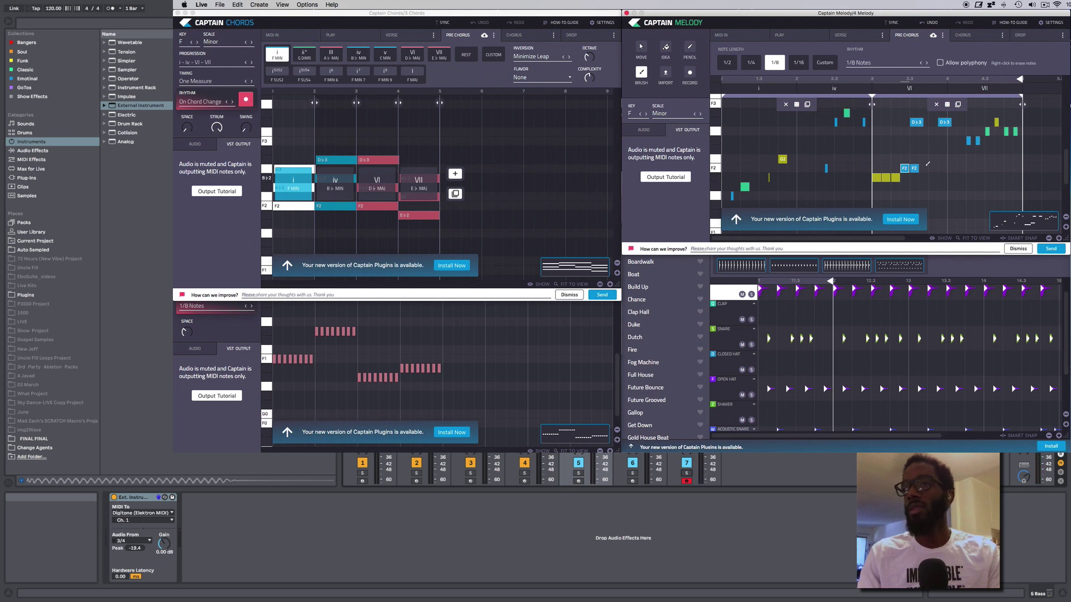
{"action": "left_click", "coordinate": [923, 24]}
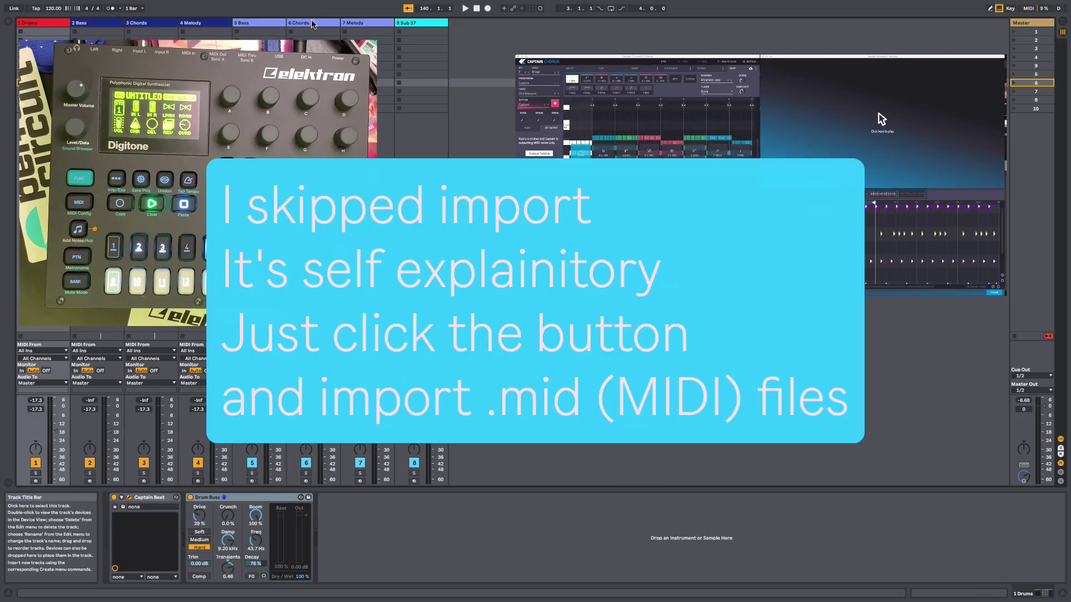
- Turn off the External Instrument devices on the Chords, Melody, Sub 37 and Bass tracks
{"action": "left_click", "coordinate": [312, 24]}
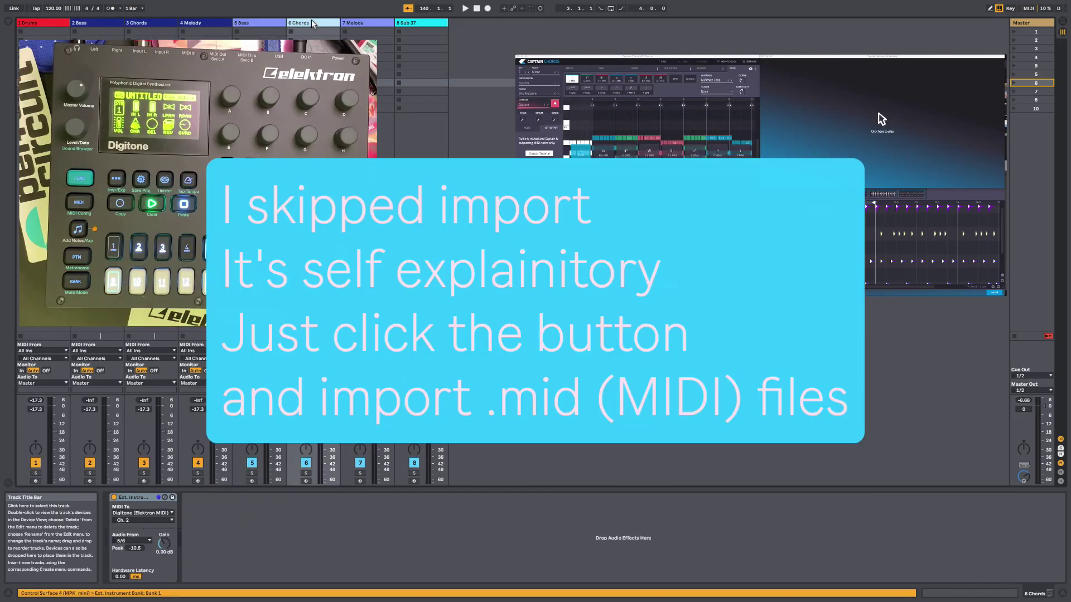
{"action": "left_click", "coordinate": [113, 498]}
{"action": "key", "text": "Right"}
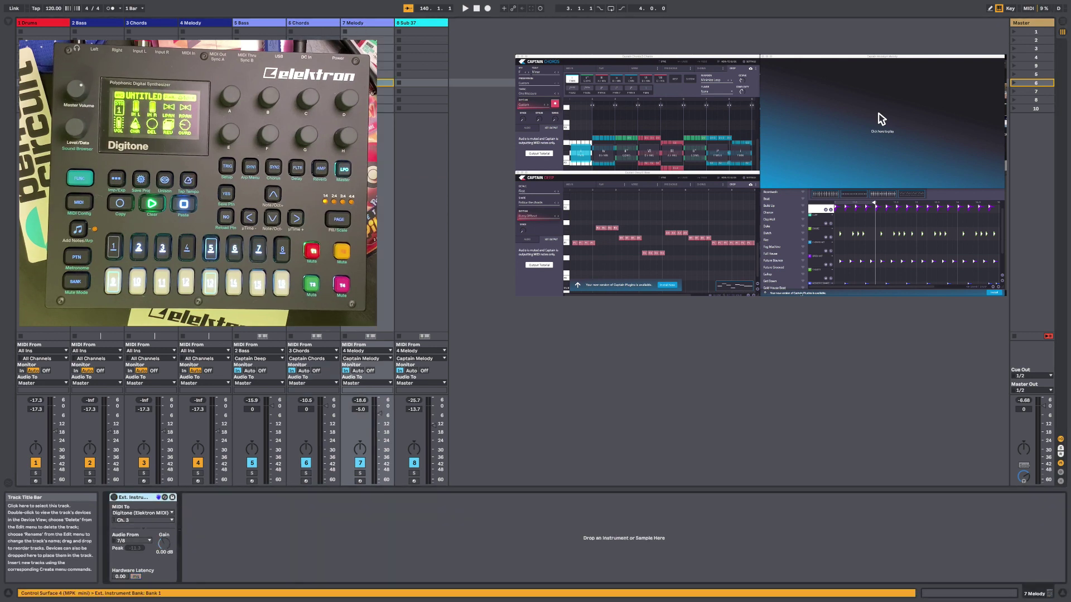
{"action": "left_click", "coordinate": [425, 24]}
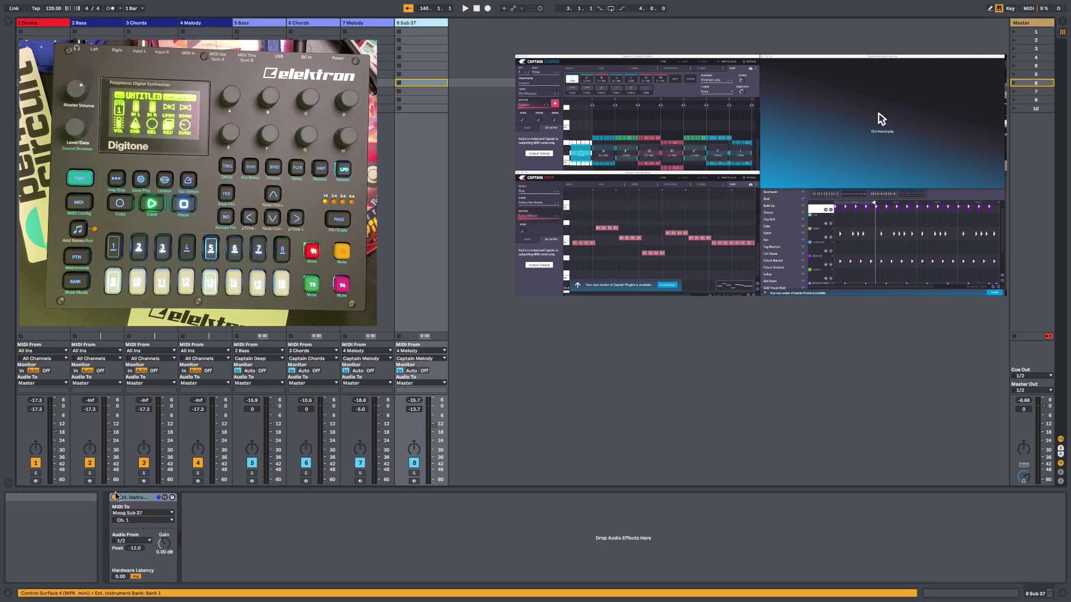
{"action": "left_click", "coordinate": [269, 25]}
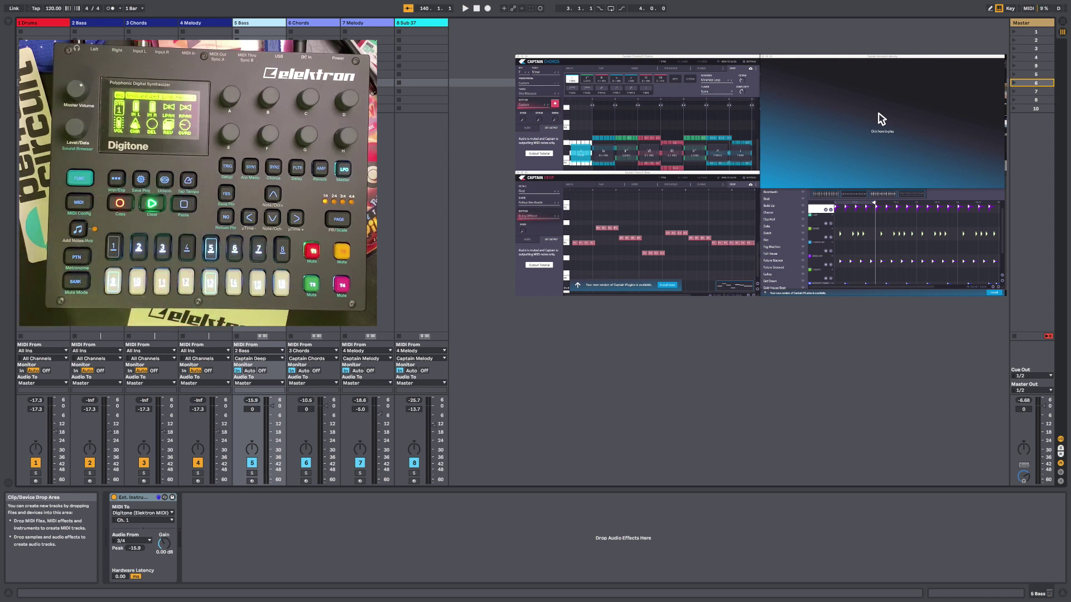
{"action": "key", "text": "space"}
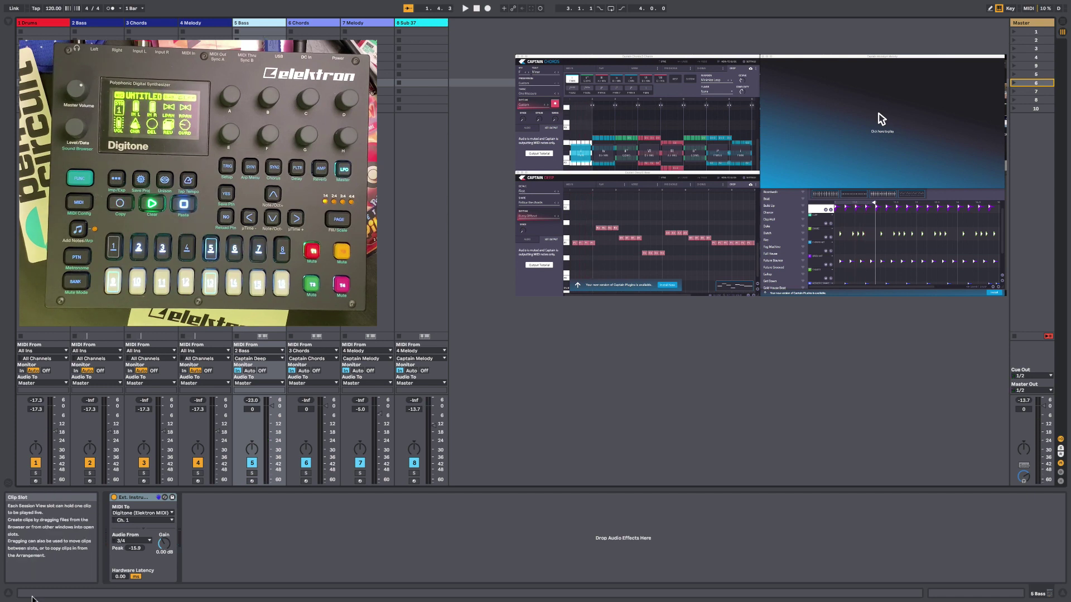
{"action": "left_click", "coordinate": [113, 497]}
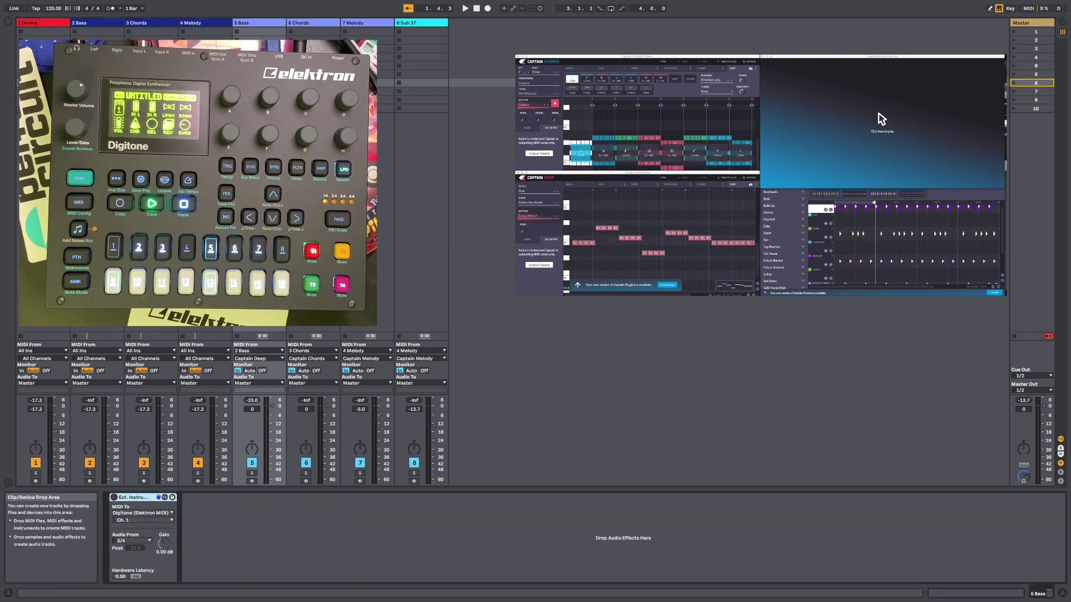
- Insert a new audio track directly after the 4 Melody track
{"action": "left_click", "coordinate": [211, 25]}
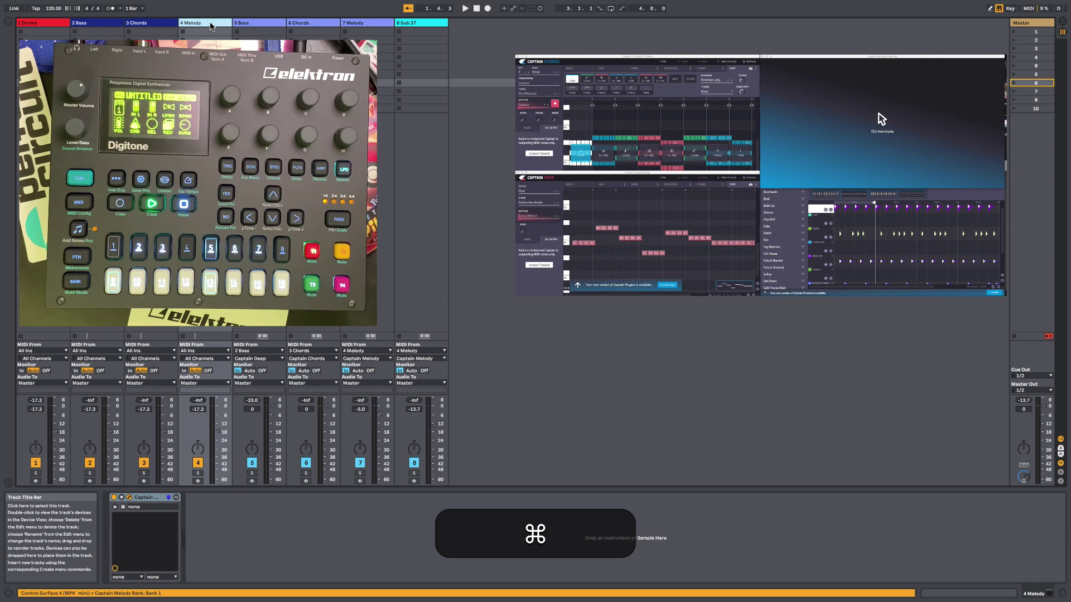
{"action": "key", "text": "super+t"}
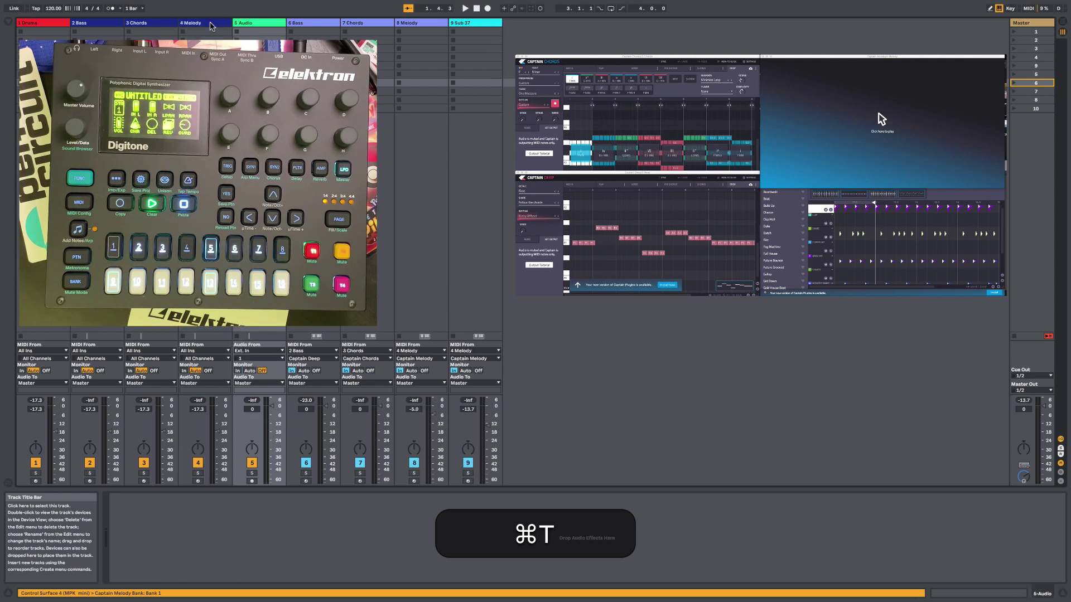
- Set the 5 Audio track's external input to channels 3/4
{"action": "left_click", "coordinate": [258, 358]}
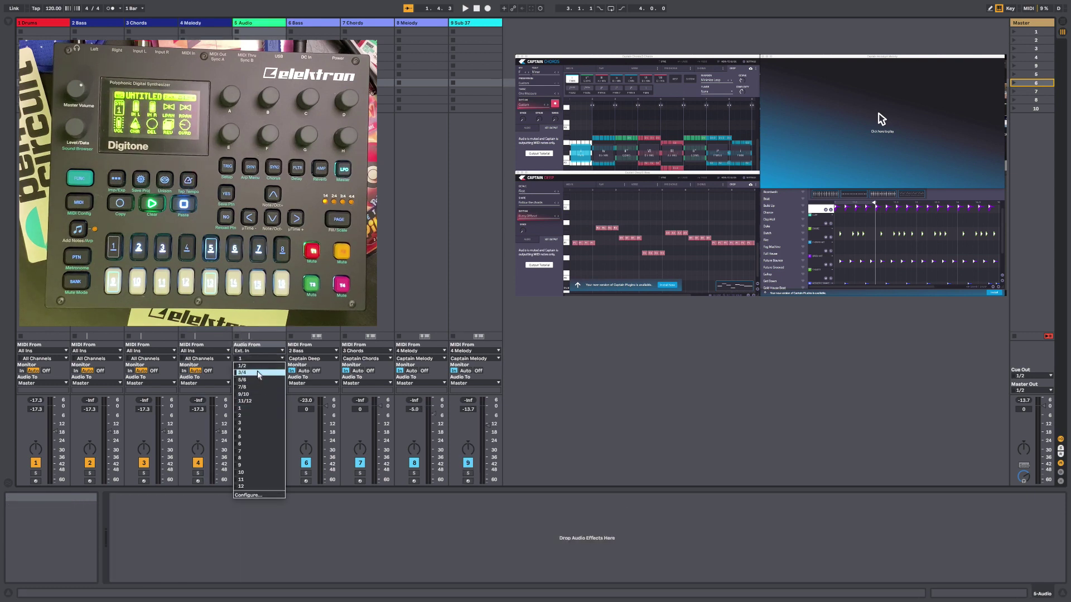
{"action": "left_click", "coordinate": [258, 373]}
{"action": "left_click", "coordinate": [261, 370]}
- Deactivate the 2 Bass, 3 Chords and 4 Melody tracks and play the set to hear the Digitone's audio input
{"action": "left_click", "coordinate": [143, 463]}
{"action": "left_click", "coordinate": [198, 463]}
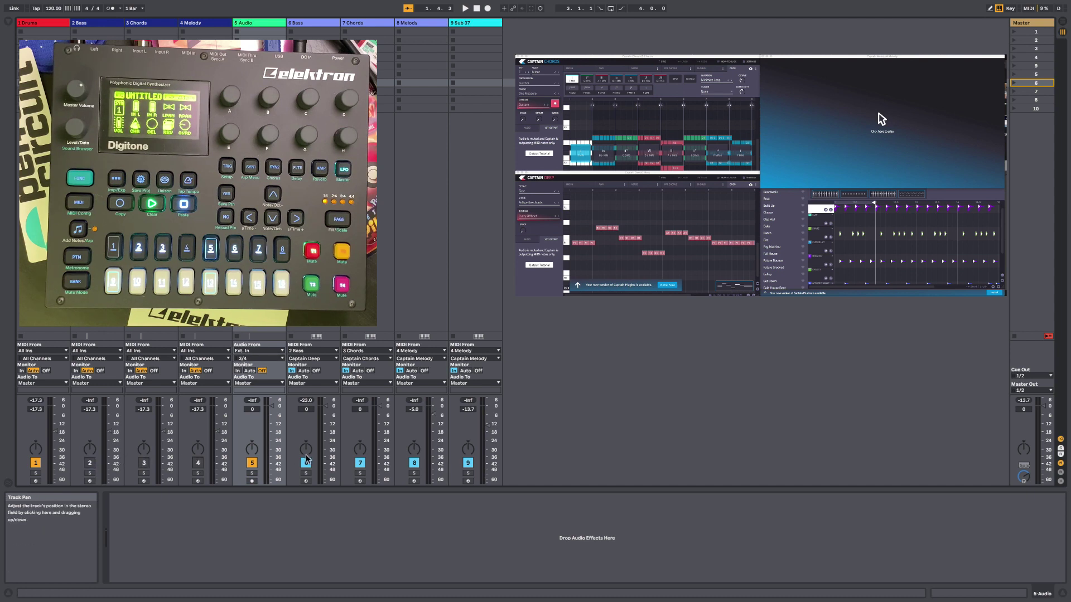
{"action": "key", "text": "space"}
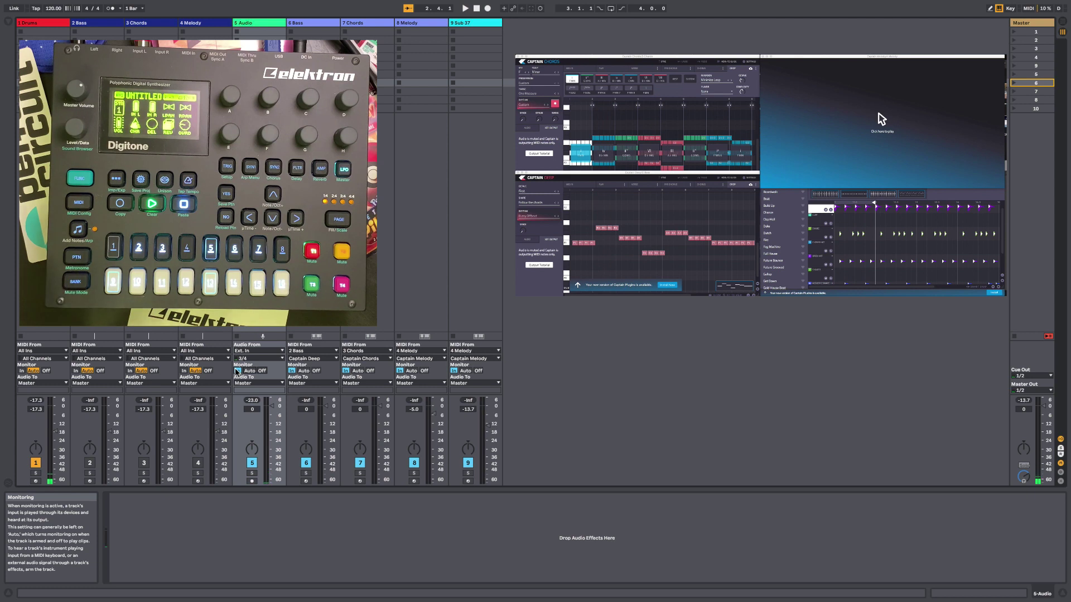
- Open the Link and MIDI page of the preferences
{"action": "key", "text": "super+comma"}
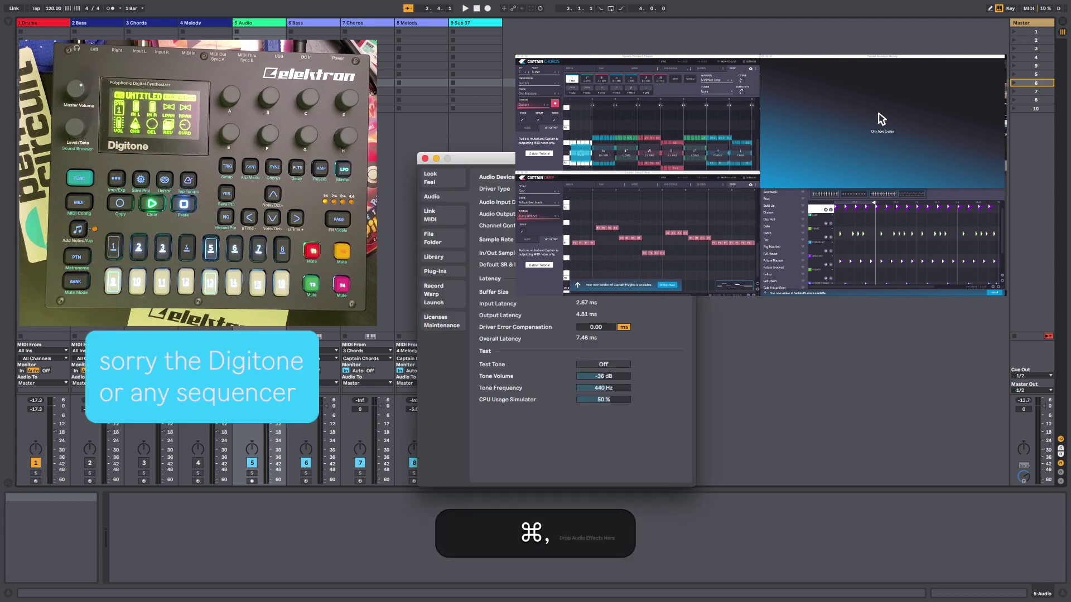
{"action": "left_click", "coordinate": [441, 219]}
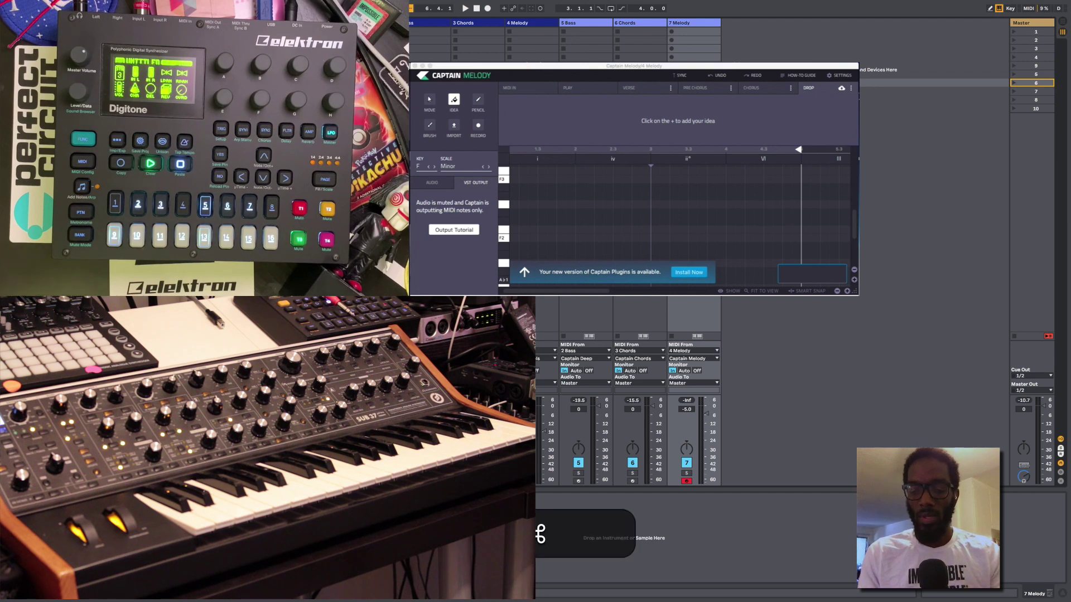
- Insert an audio track after 7 Melody, name it "# Sub 37" and set its monitoring to In
{"action": "key", "text": "super+t"}
{"action": "key", "text": "super+r"}
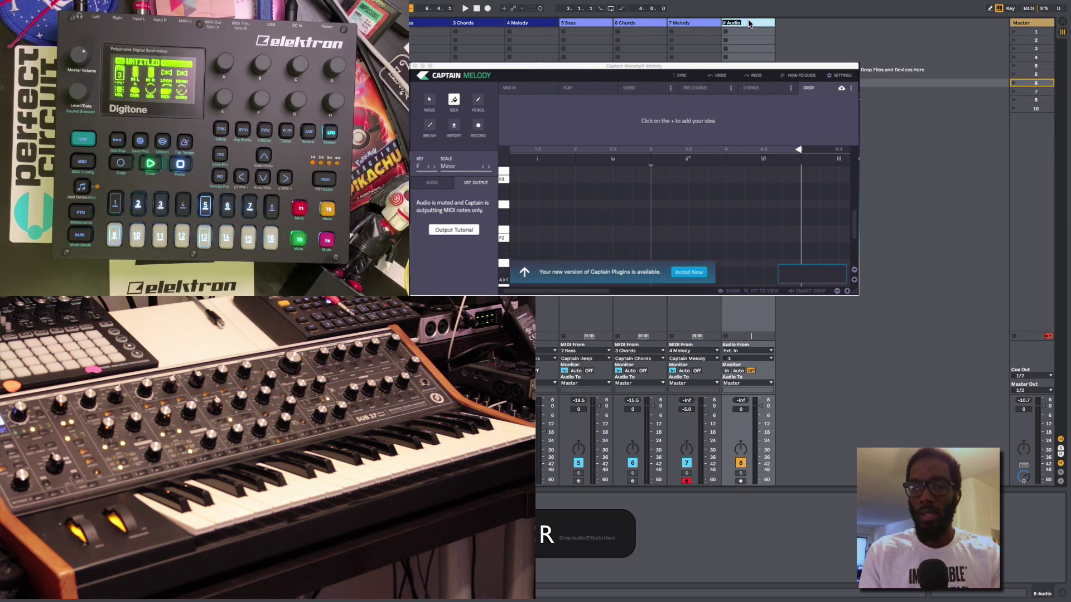
{"action": "type", "text": "# Sub 37"}
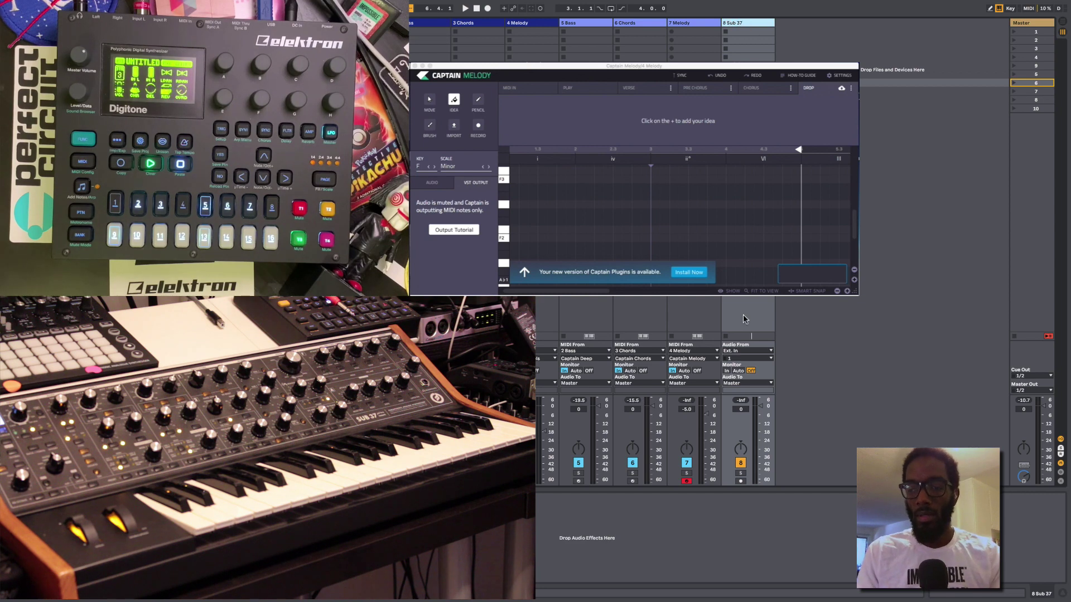
{"action": "left_click", "coordinate": [727, 371]}
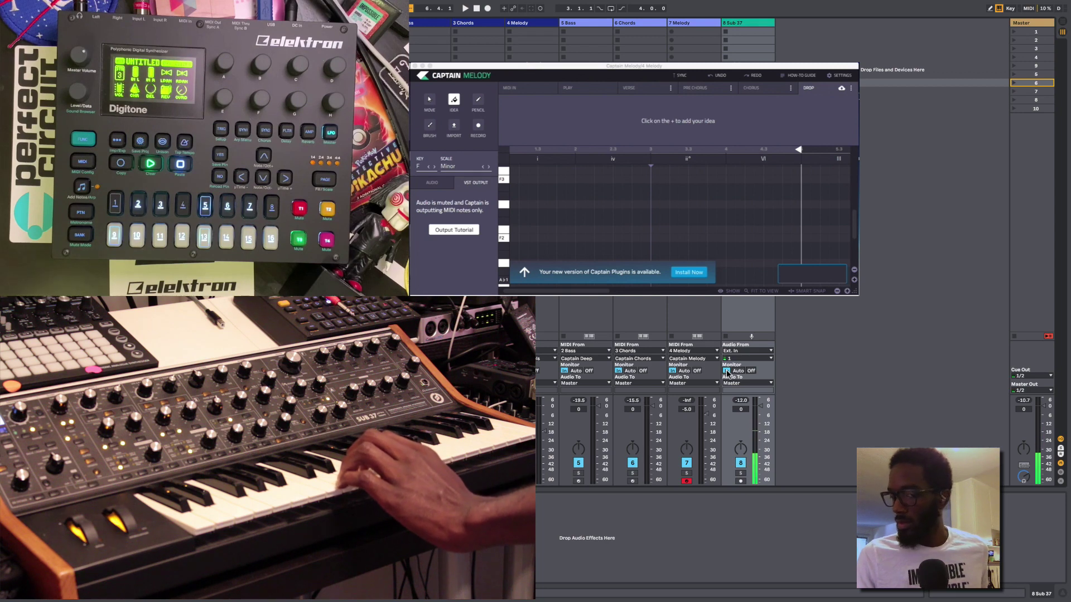
- Check the MIDI port preferences and replace the Sub 37 audio track with a new MIDI track
{"action": "key", "text": "super+comma"}
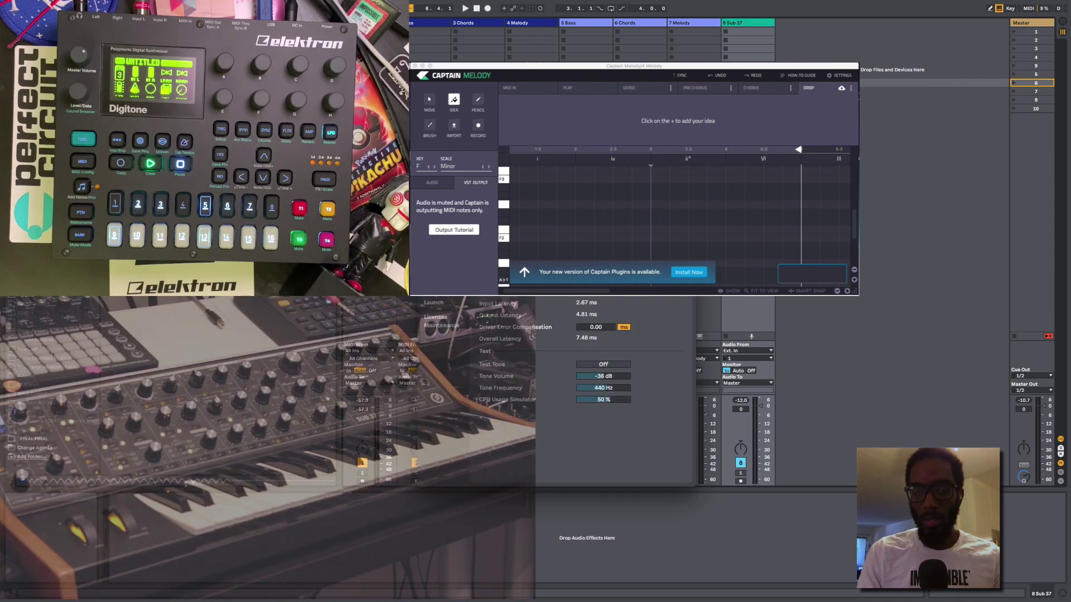
{"action": "key", "text": "Down"}
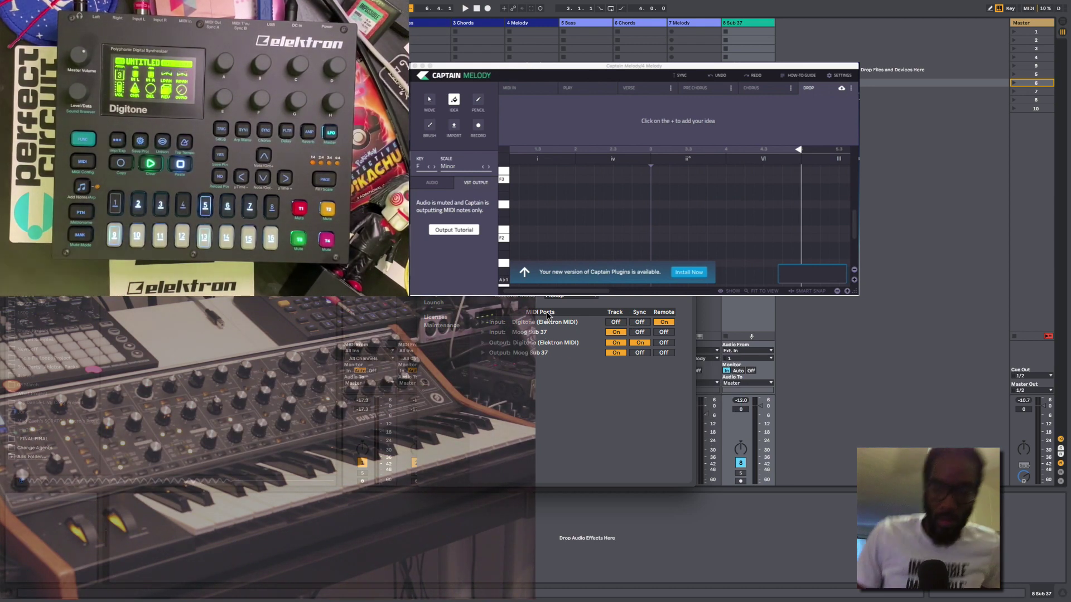
{"action": "key", "text": "shift+super+t"}
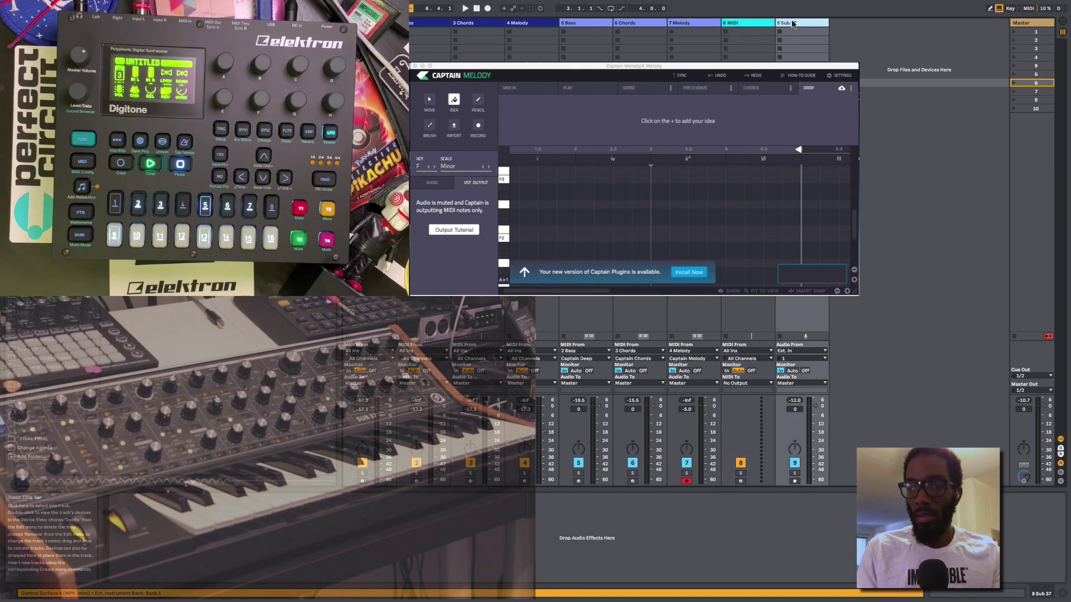
{"action": "left_click", "coordinate": [788, 23]}
{"action": "key", "text": "Delete"}
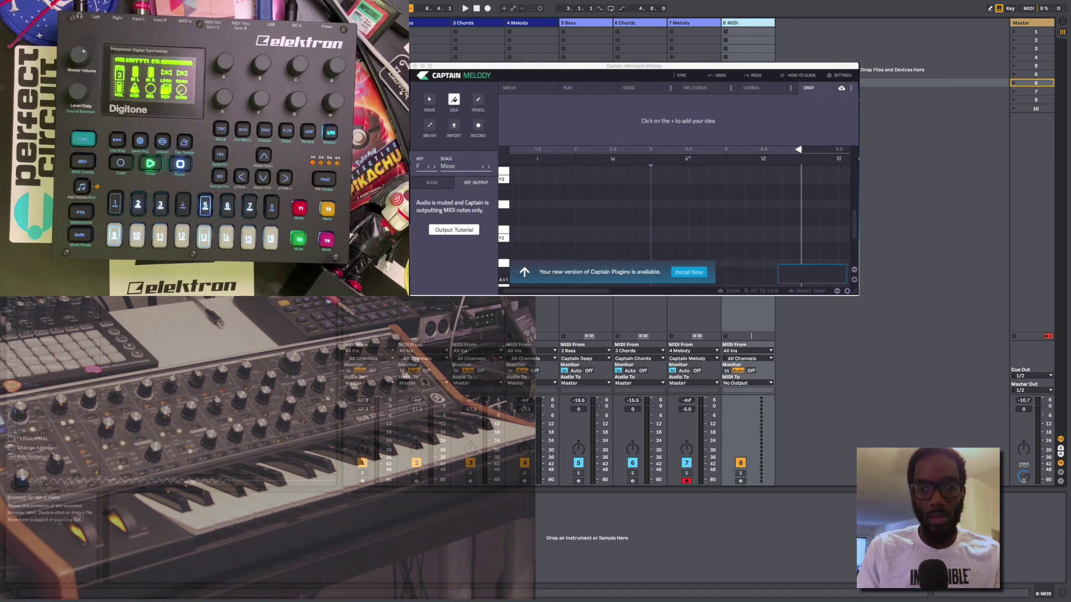
- Load an External Instrument on the new MIDI track and send its MIDI to Moog Sub 37
{"action": "left_click_drag", "start_coordinate": [745, 306], "coordinate": [746, 308]}
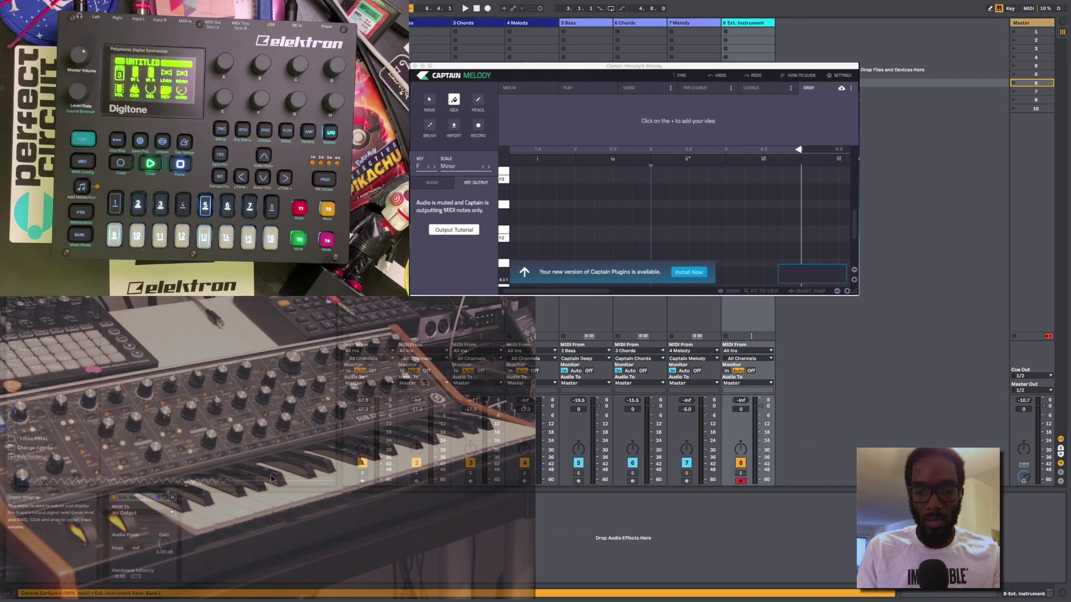
{"action": "left_click", "coordinate": [156, 513]}
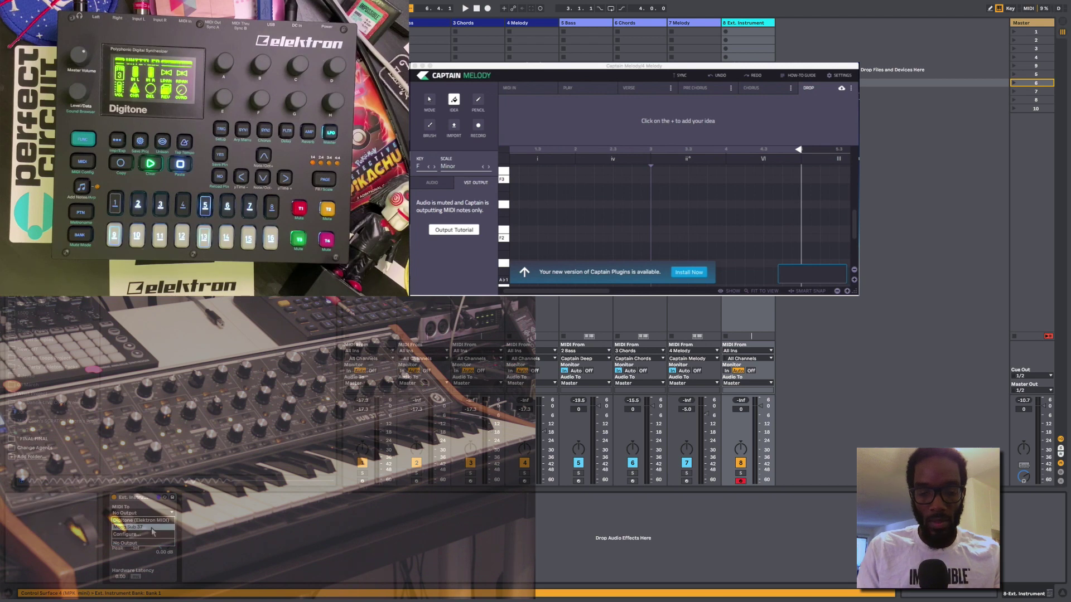
{"action": "left_click", "coordinate": [145, 527]}
- Examine the Track, Sync and Remote settings of the Moog Sub 37 MIDI input and output in the preferences
{"action": "key", "text": "super+comma"}
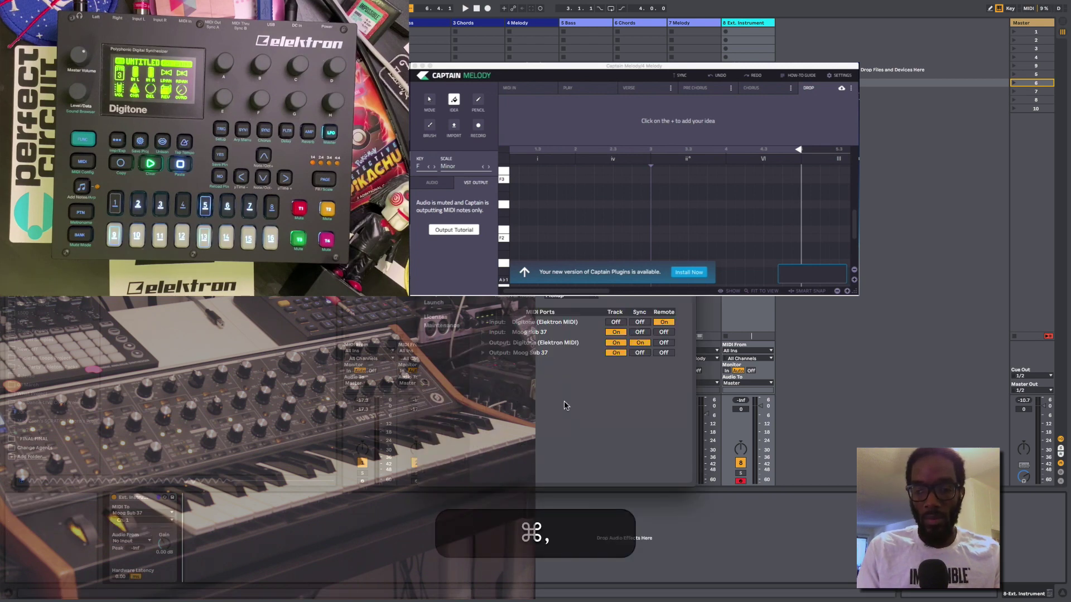
{"action": "left_click", "coordinate": [622, 333]}
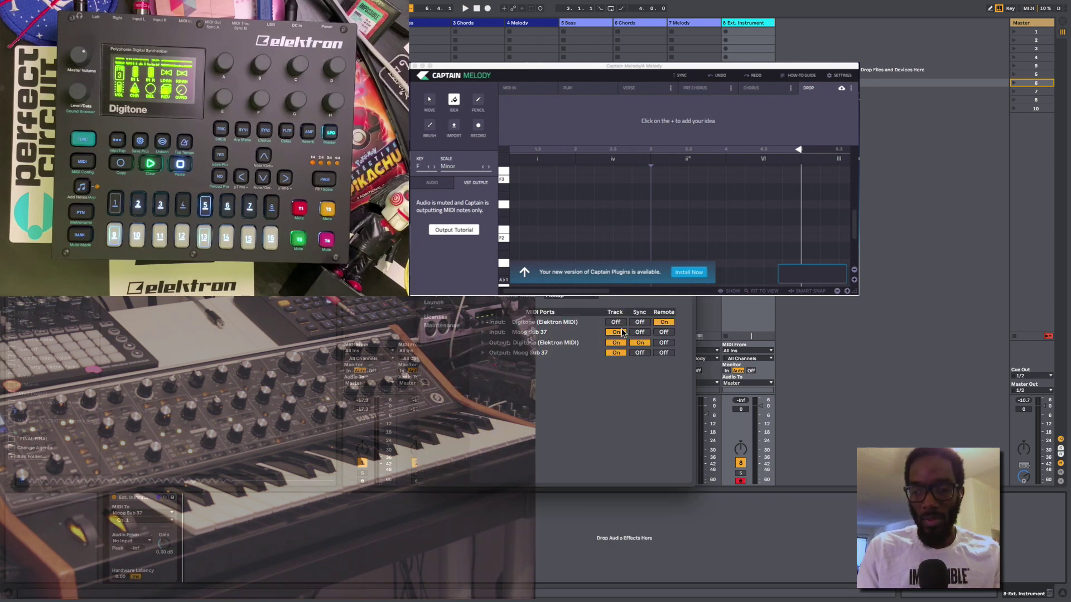
{"action": "key", "text": "Escape"}
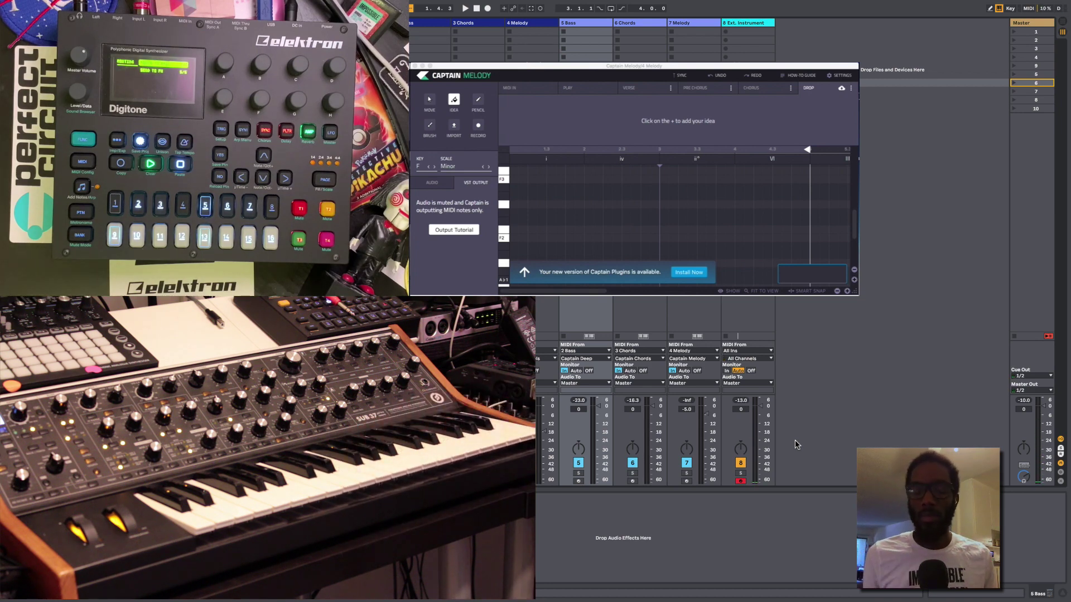
- Extend the Drop section's end marker in Captain Melody to bar 9 and record a melody played on the Sub 37
{"action": "key", "text": "Left"}
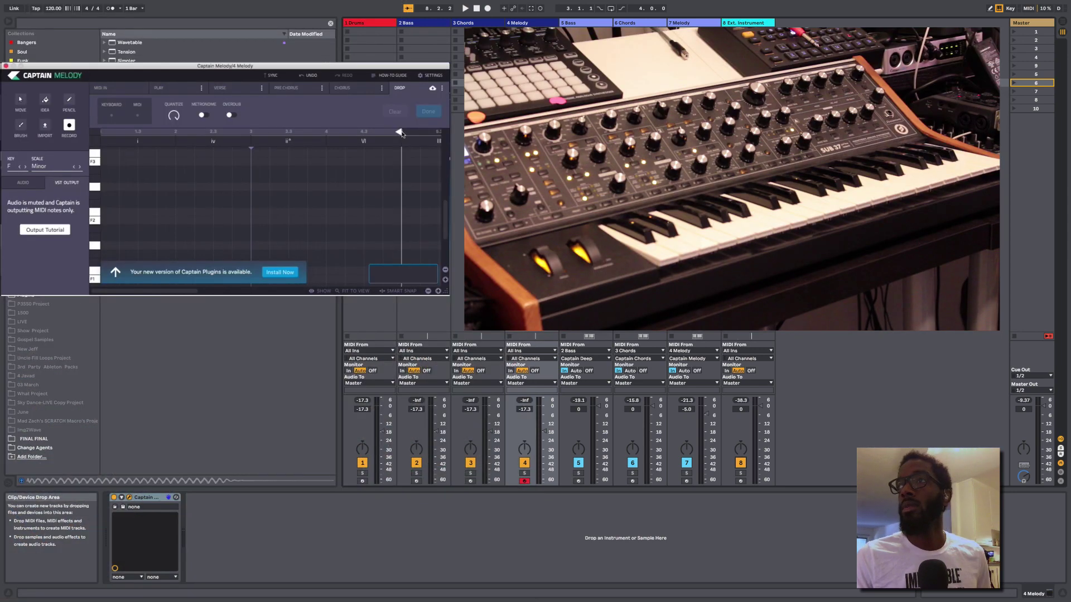
{"action": "mouse_move", "coordinate": [401, 132]}
{"action": "left_mouse_down"}
{"action": "mouse_move", "coordinate": [424, 133]}
{"action": "mouse_move", "coordinate": [363, 133]}
{"action": "mouse_move", "coordinate": [440, 133]}
{"action": "mouse_move", "coordinate": [390, 140]}
{"action": "left_mouse_up"}
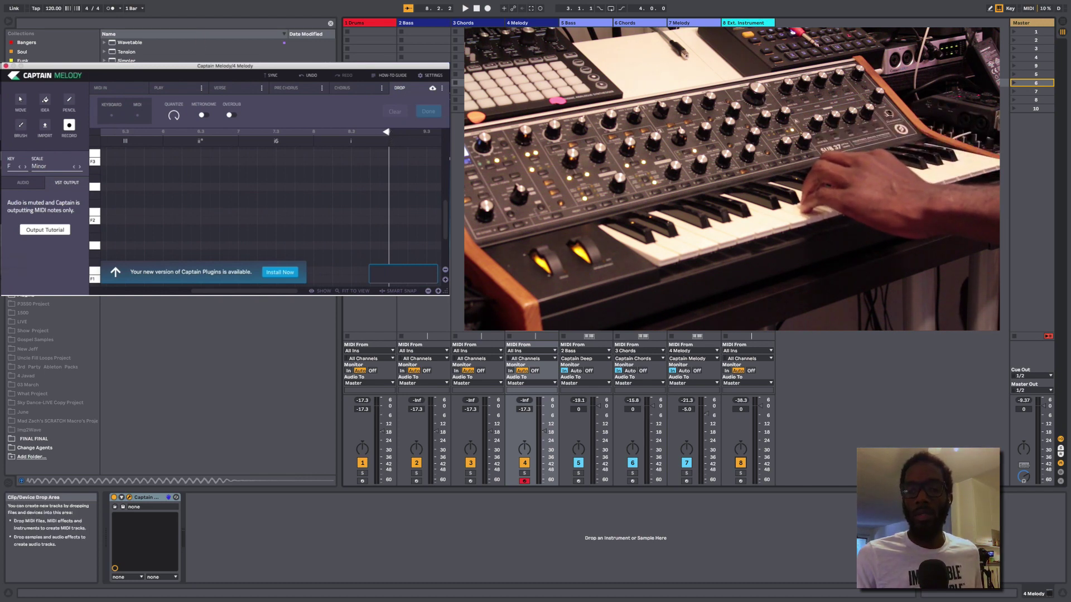
{"action": "left_click", "coordinate": [219, 169]}
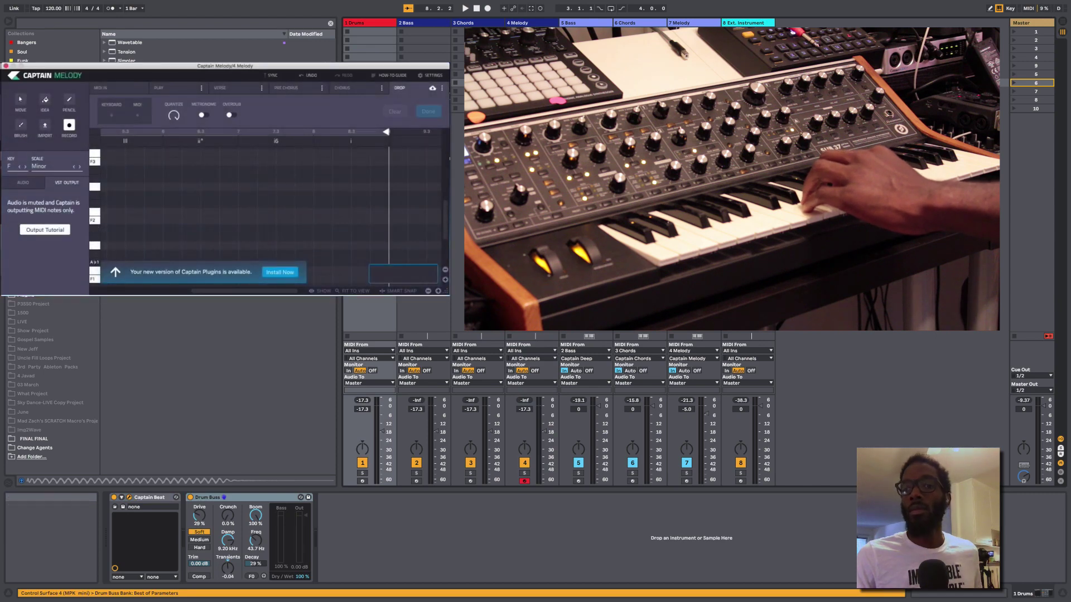
{"action": "key", "text": "space"}
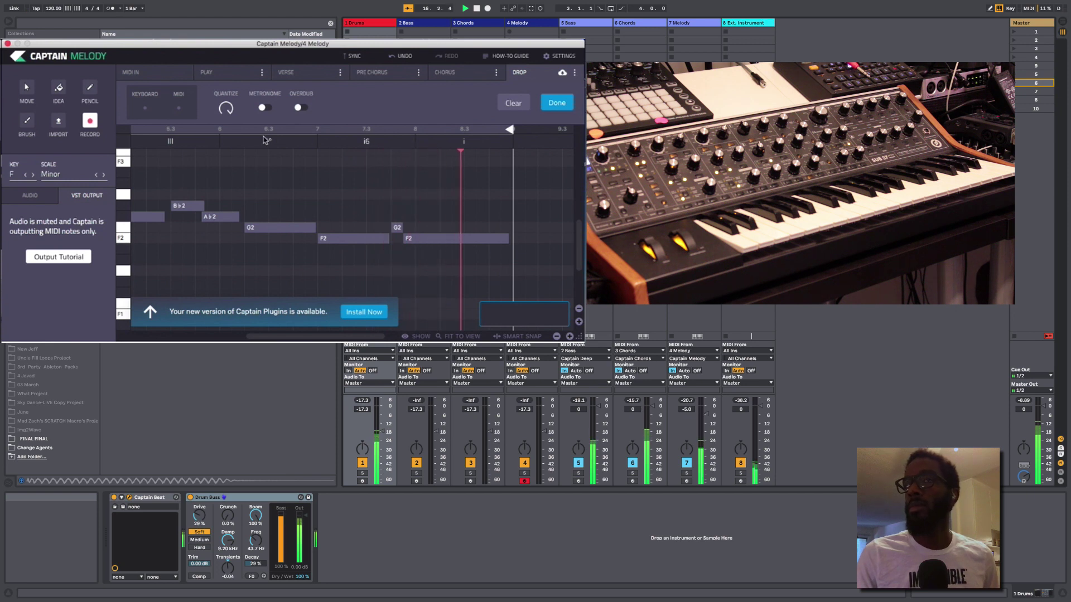
- Quantize the start and end of the recorded Drop notes to a 1/16 step and play the result
{"action": "left_click_drag", "start_coordinate": [227, 110], "coordinate": [233, 54]}
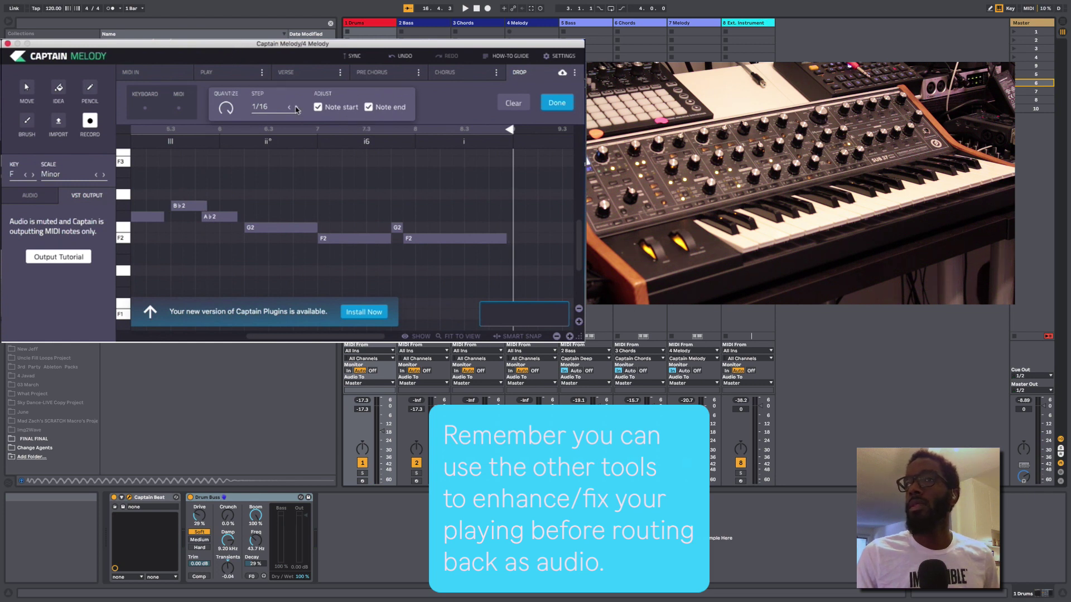
{"action": "left_click", "coordinate": [297, 109]}
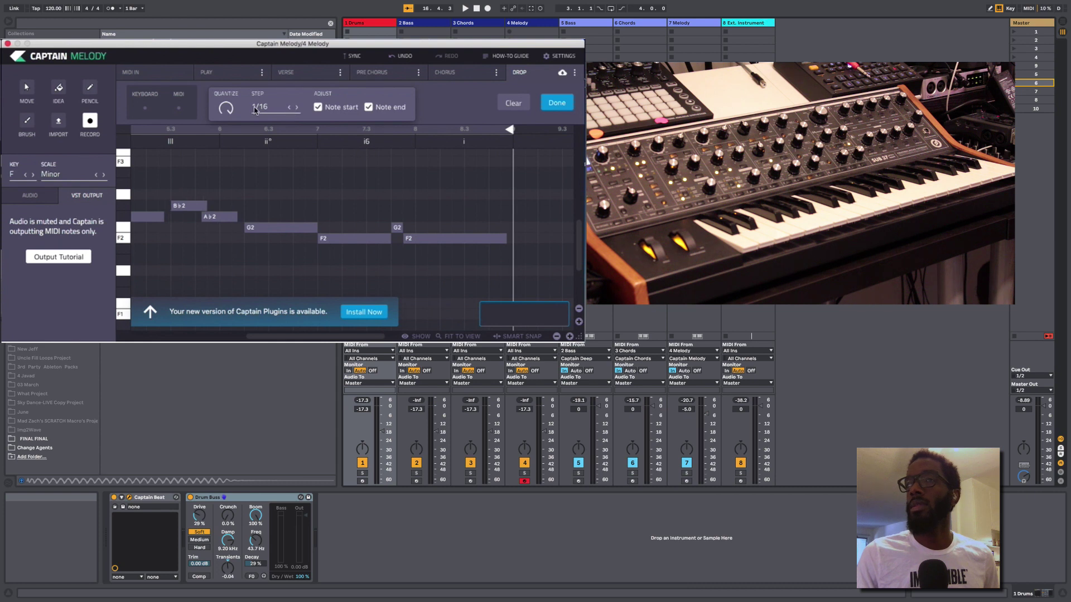
{"action": "key", "text": "space"}
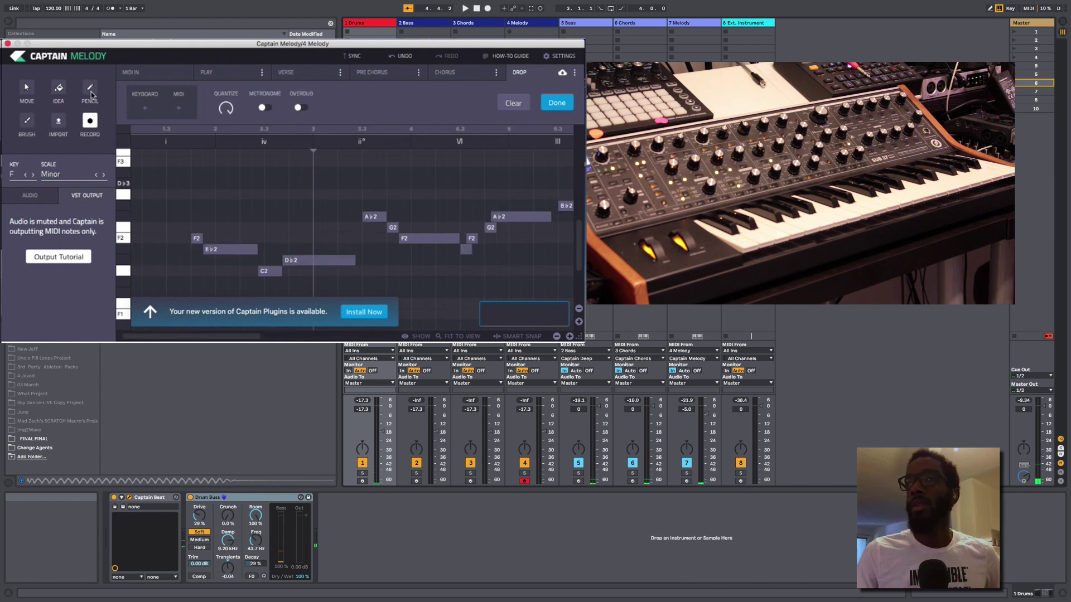
- Hide the plug-in windows and rename the External Instrument track "# Sub 37"
{"action": "key", "text": "super+alt+p"}
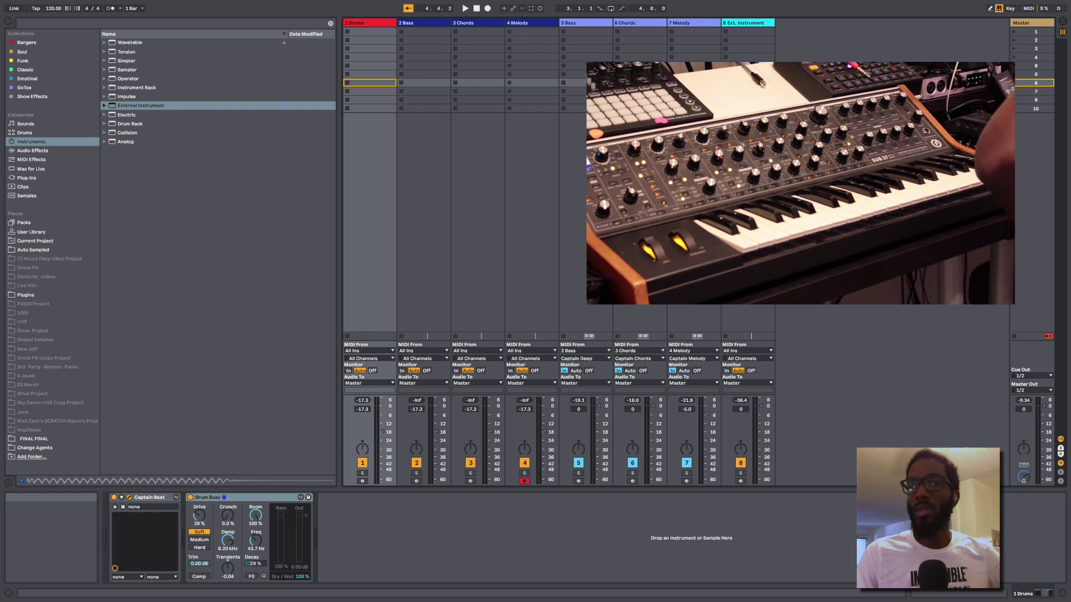
{"action": "left_click", "coordinate": [610, 305]}
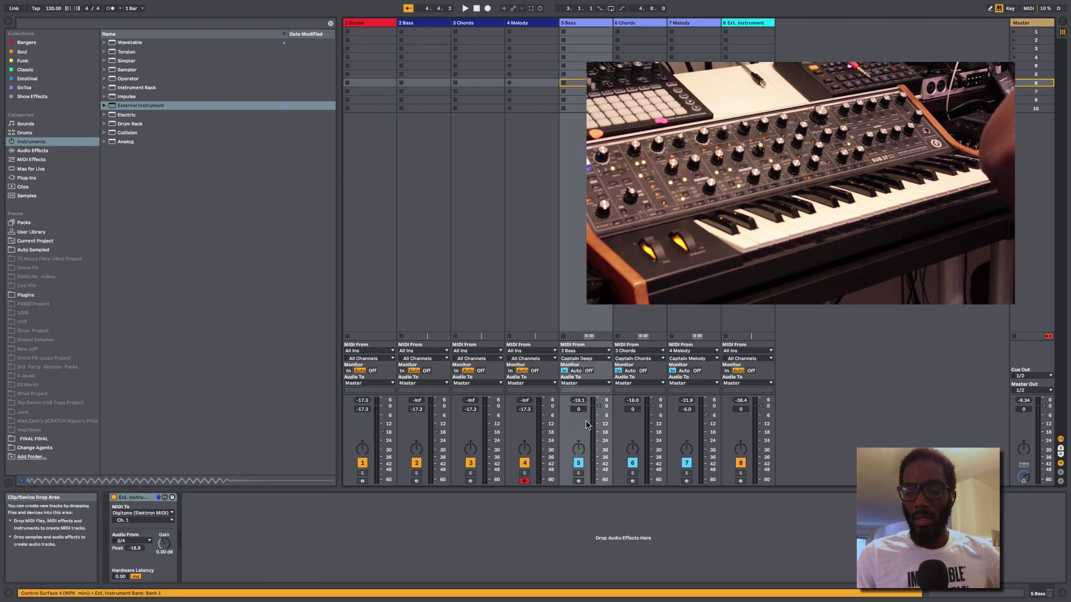
{"action": "left_click", "coordinate": [519, 288]}
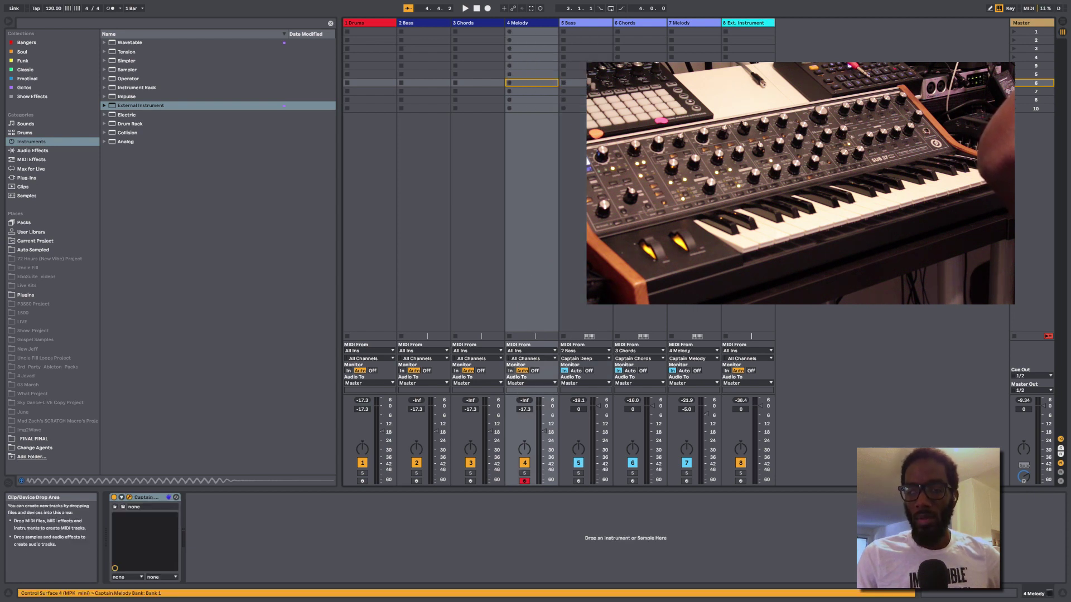
{"action": "left_click", "coordinate": [752, 24]}
{"action": "key", "text": "super+r"}
{"action": "key", "text": "shift+BackSpace"}
{"action": "type", "text": "#"}
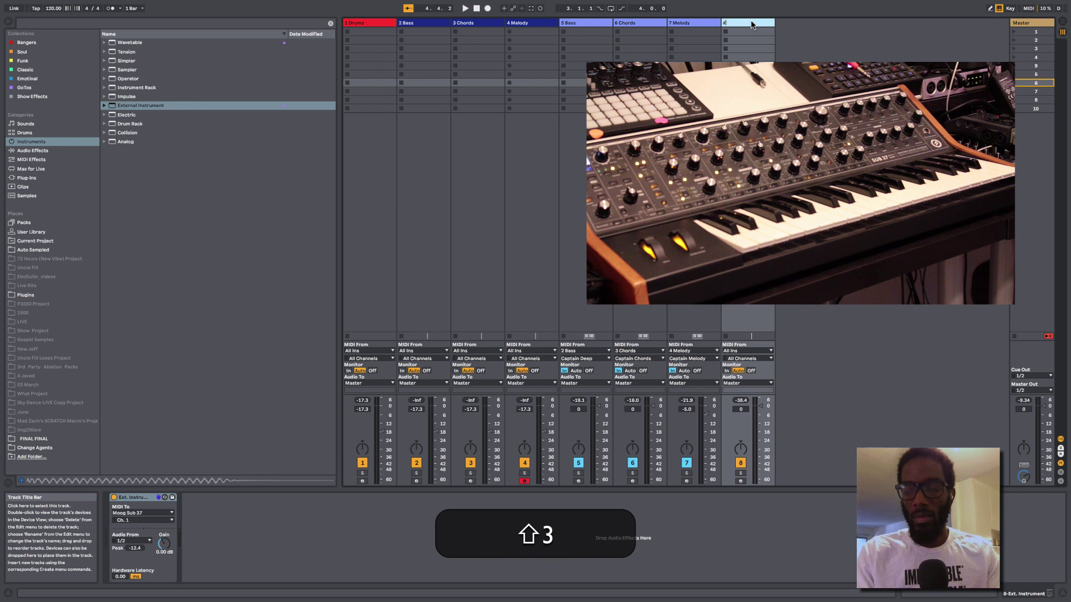
{"action": "type", "text": " Sub 37"}
{"action": "key", "text": "Return"}
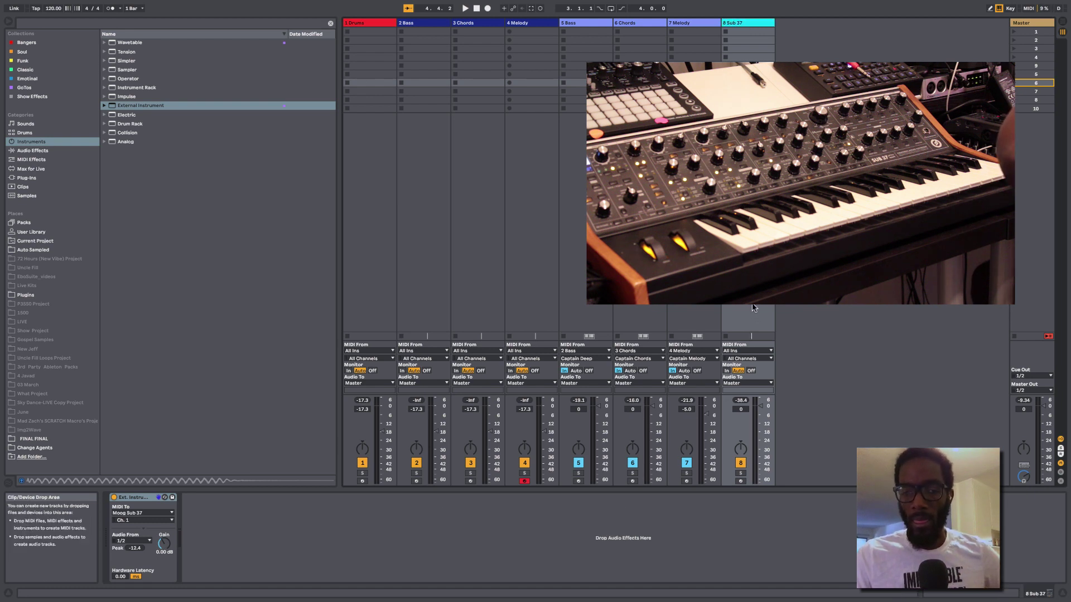
- Route MIDI from 4 Melody's Captain Melody into the 8 Sub 37 track and set its monitoring to In
{"action": "left_click", "coordinate": [752, 351]}
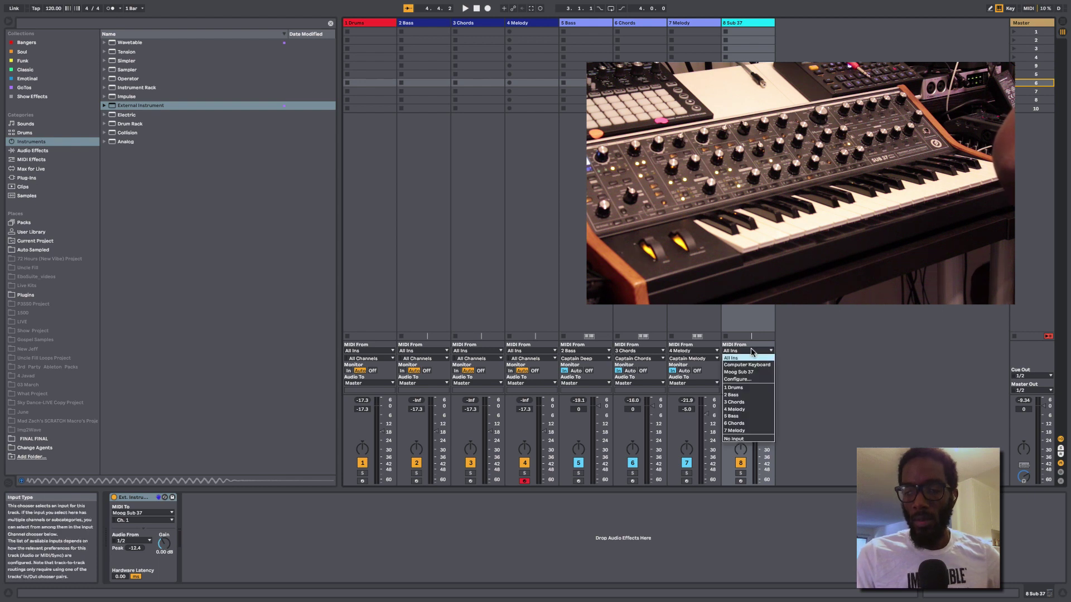
{"action": "left_click", "coordinate": [753, 409]}
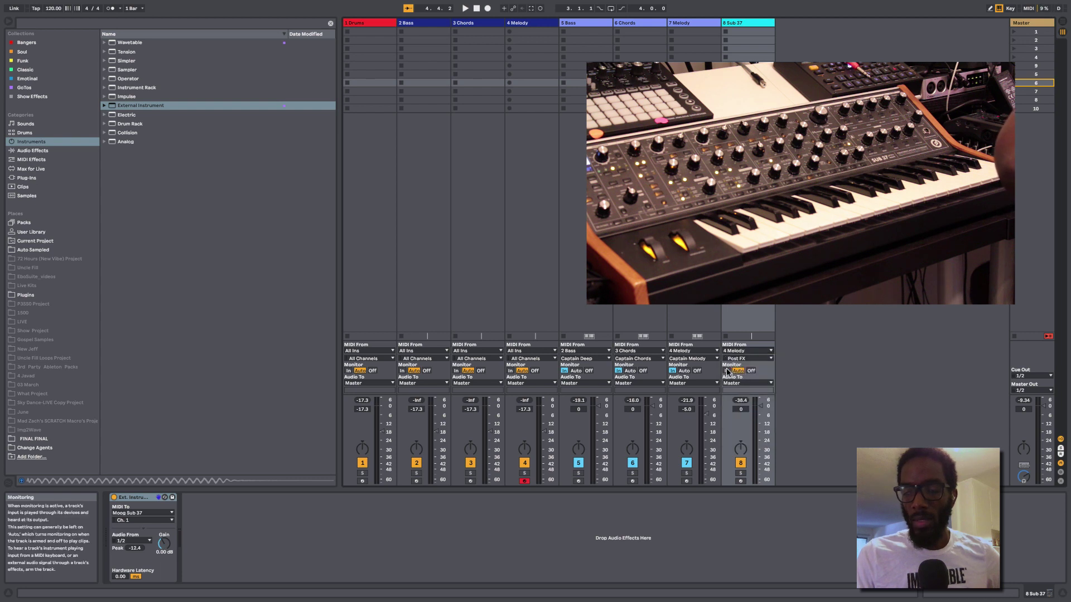
{"action": "left_click", "coordinate": [743, 359]}
{"action": "left_click", "coordinate": [745, 381]}
{"action": "left_click", "coordinate": [726, 370]}
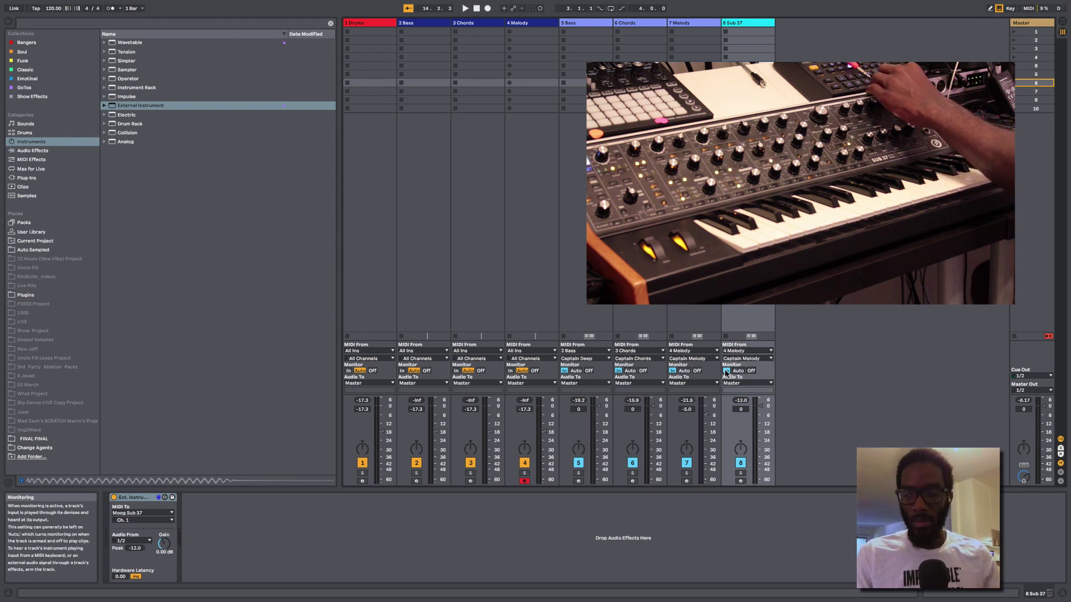
- Play the set, lower the 8 Sub 37 track's volume to -6.8 dB and bring back the Captain Melody window
{"action": "key", "text": "space"}
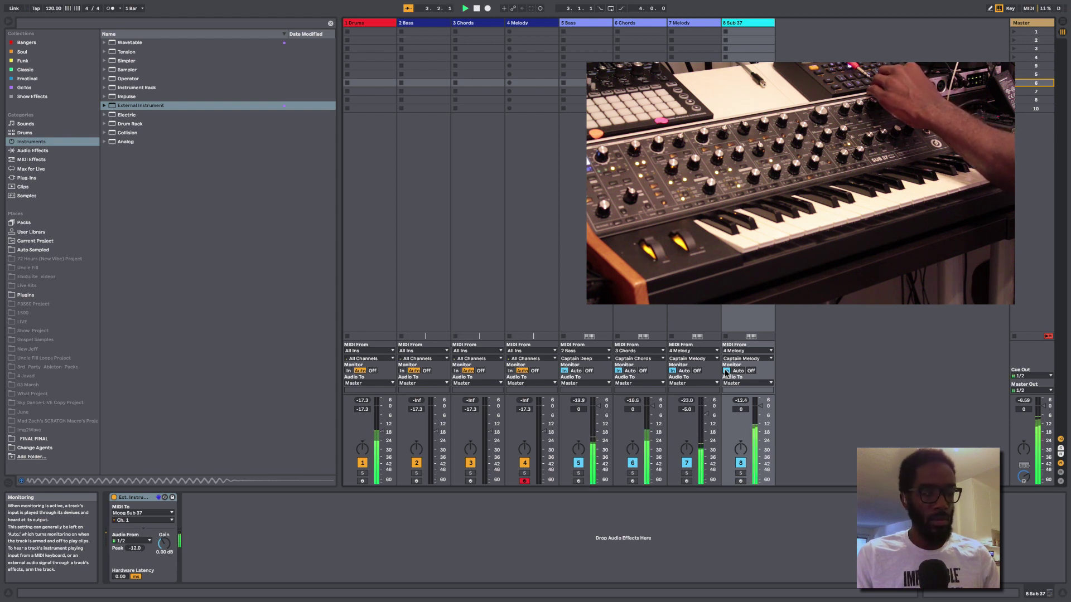
{"action": "left_click_drag", "start_coordinate": [760, 406], "coordinate": [761, 417]}
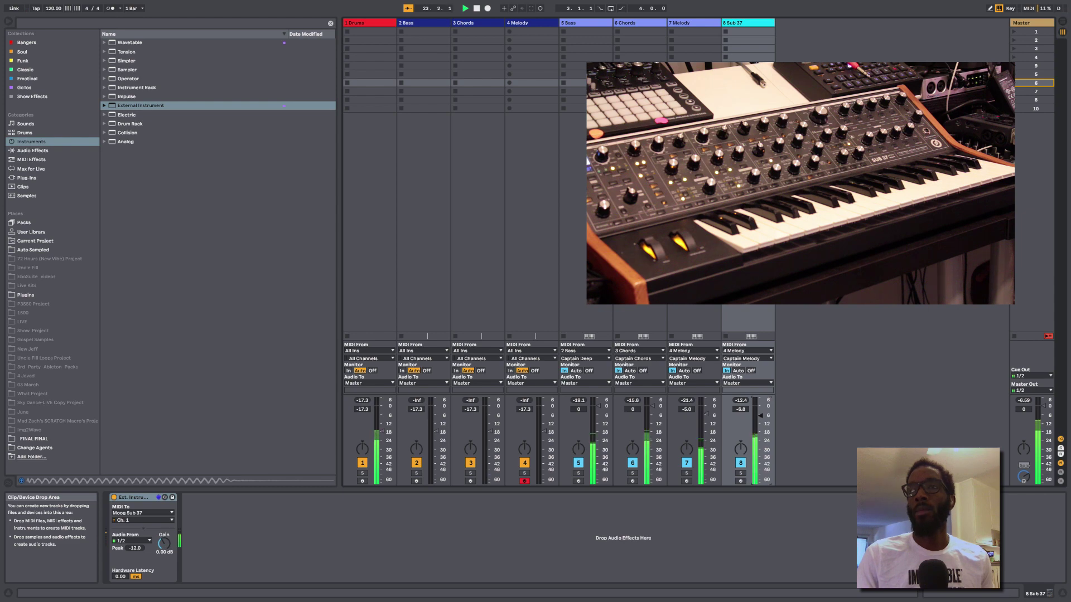
{"action": "left_click", "coordinate": [46, 328]}
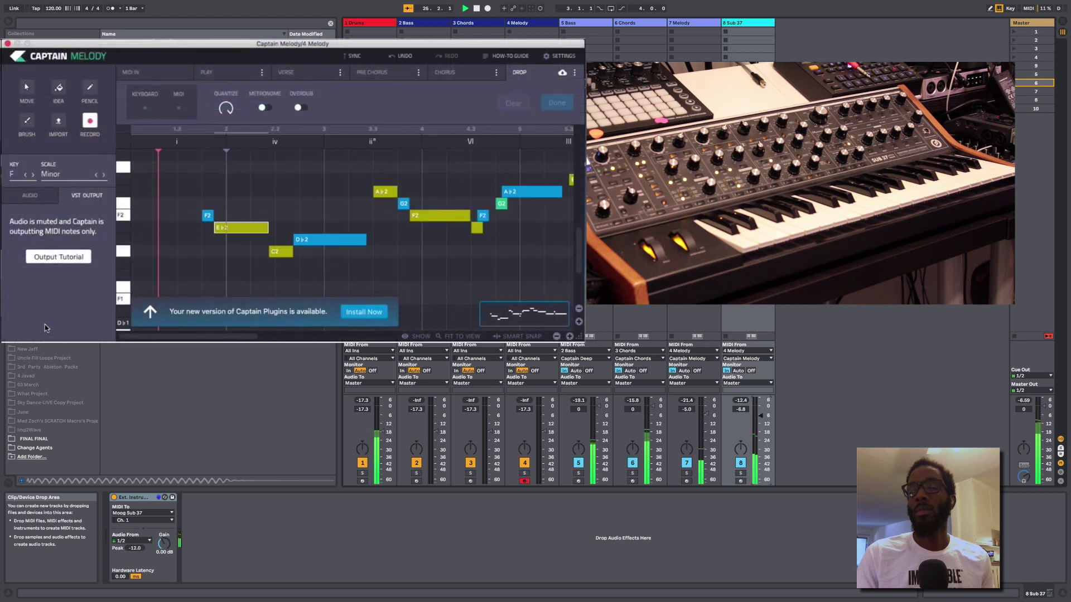